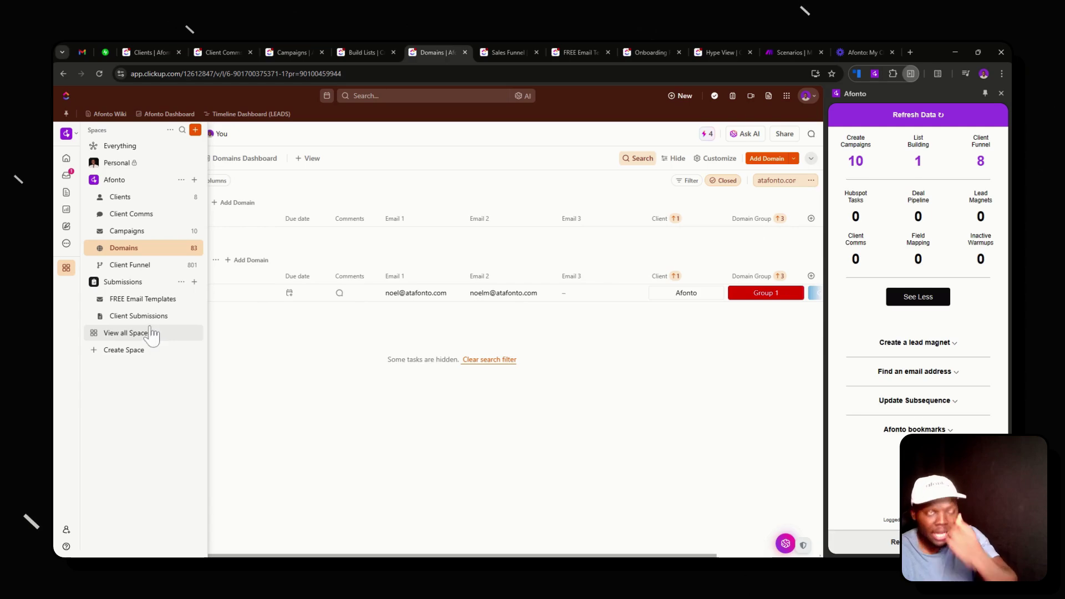
Step: Switch to Make to view the Administrative scenarios folder, and bring up the ClickUp setup video page
click(772, 50)
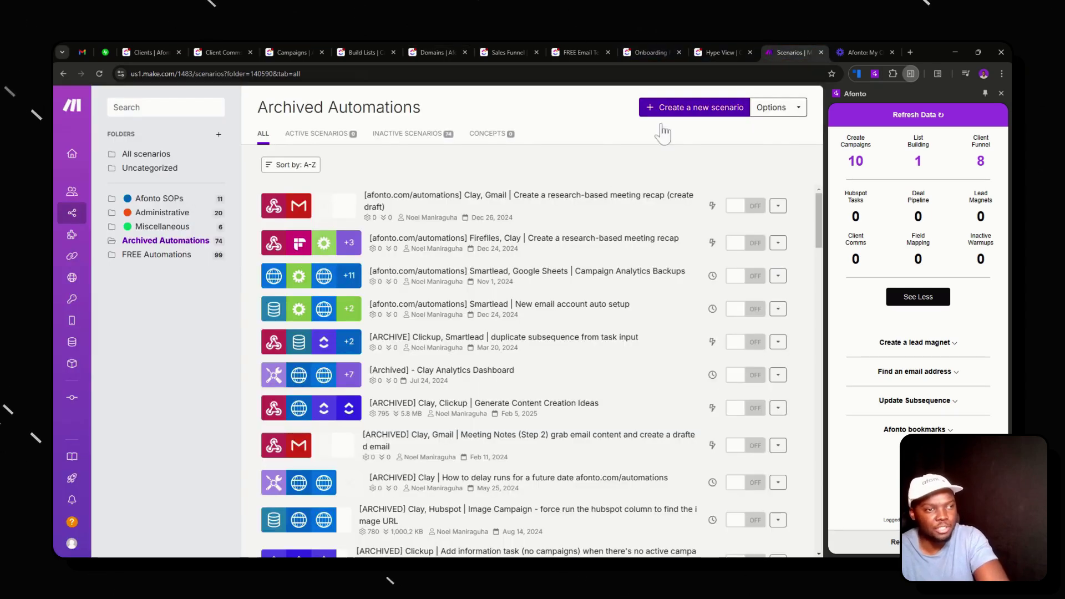
click(185, 218)
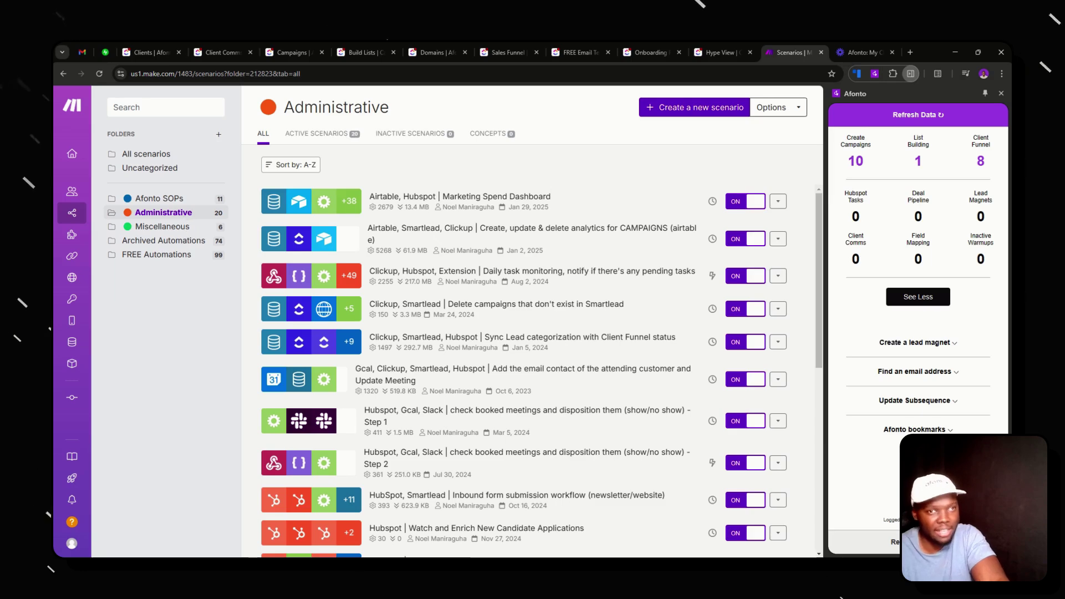
click(866, 53)
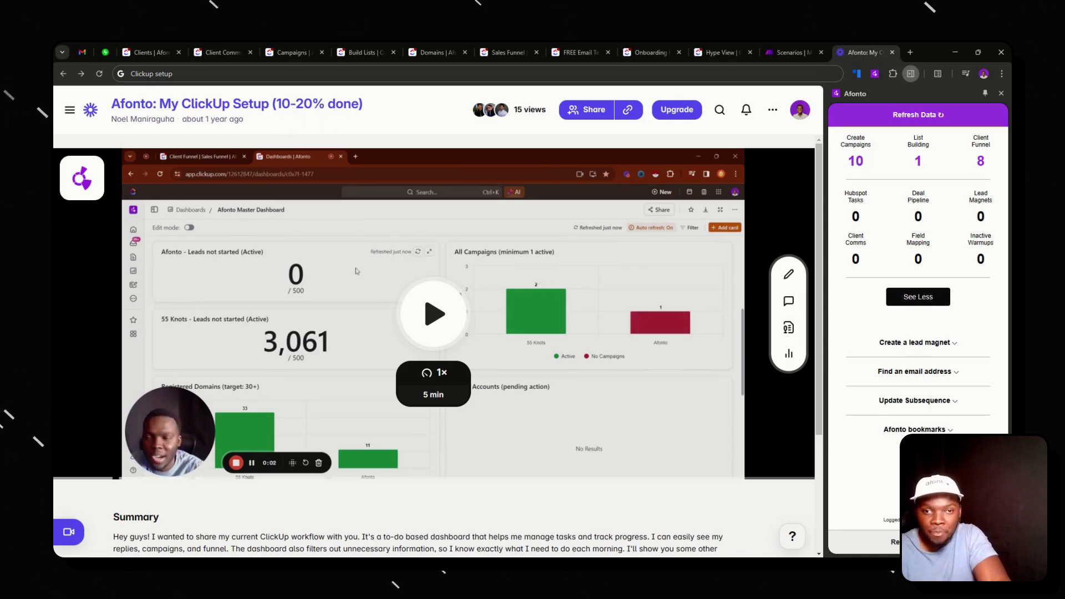
Step: Switch back to the ClickUp Clients list and display the status options of the active lead generation client
click(140, 46)
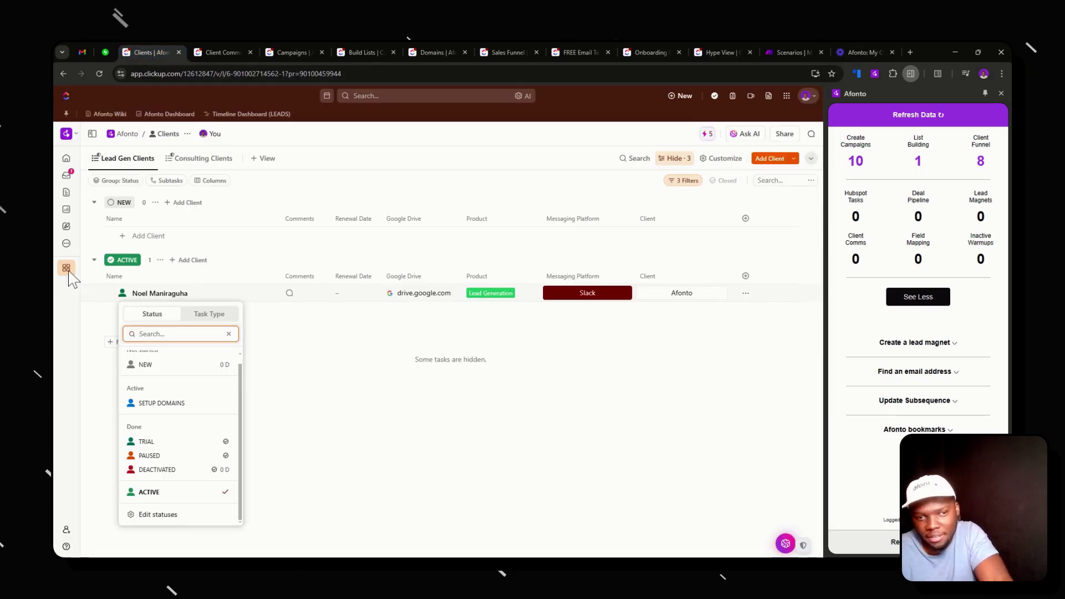
key(Escape)
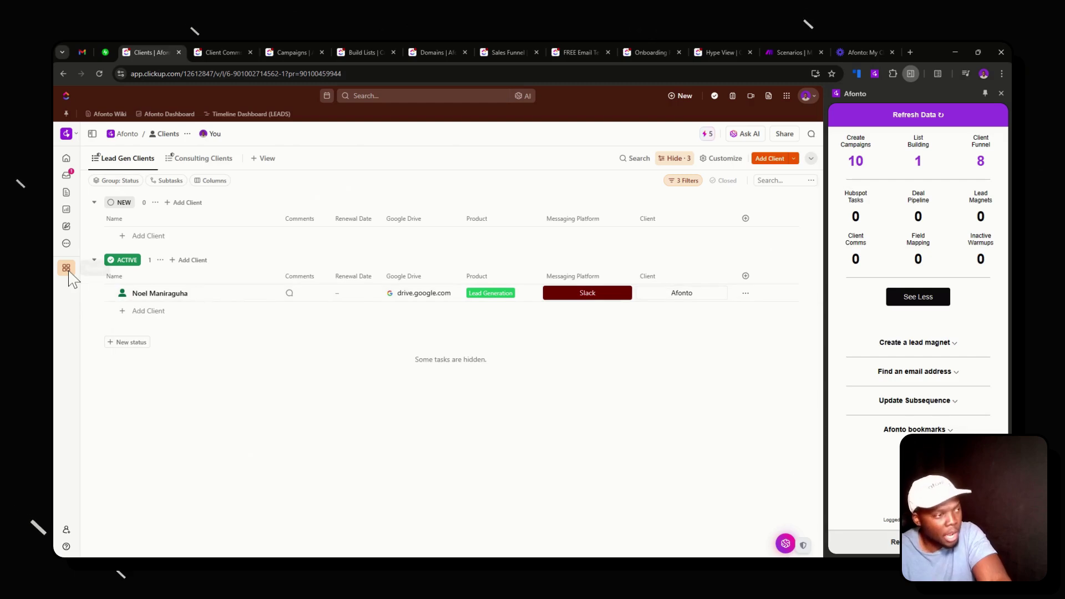
click(122, 293)
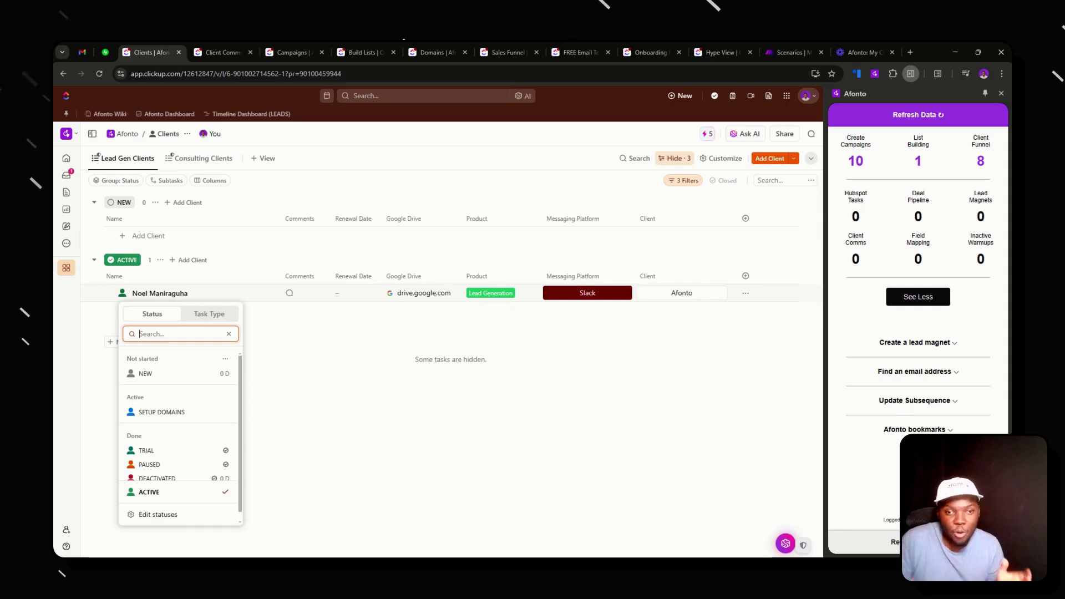
Step: View the Client Comms list and the Campaigns list, and reveal the list of spaces beside the campaigns
click(225, 51)
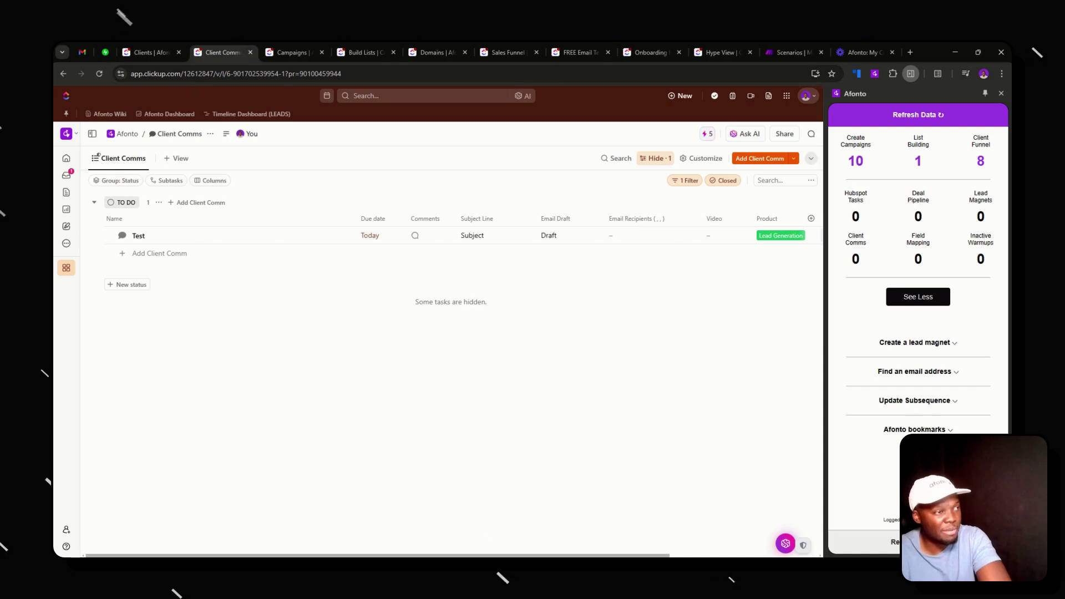
click(286, 51)
click(78, 278)
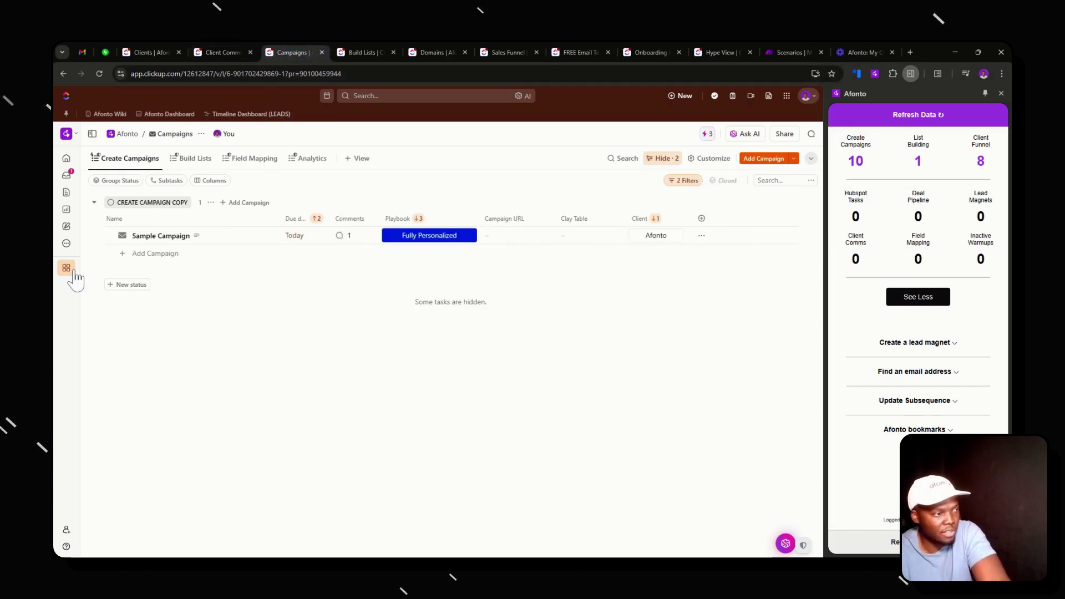
mouse_move(95, 279)
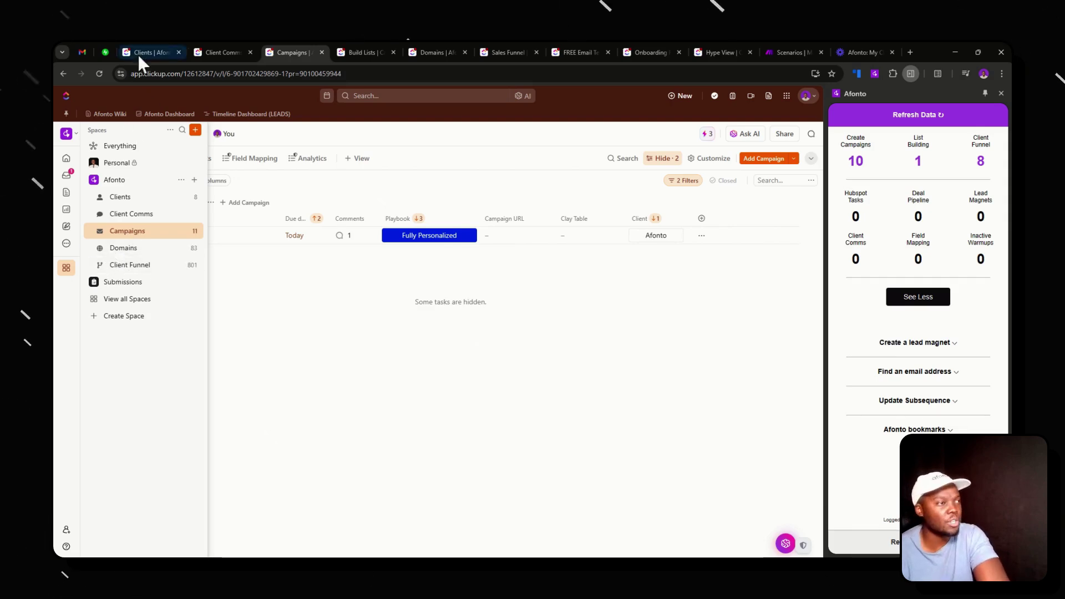
Step: Show the magnifying glass illustration, looking back at the ClickUp client lists in between
click(110, 52)
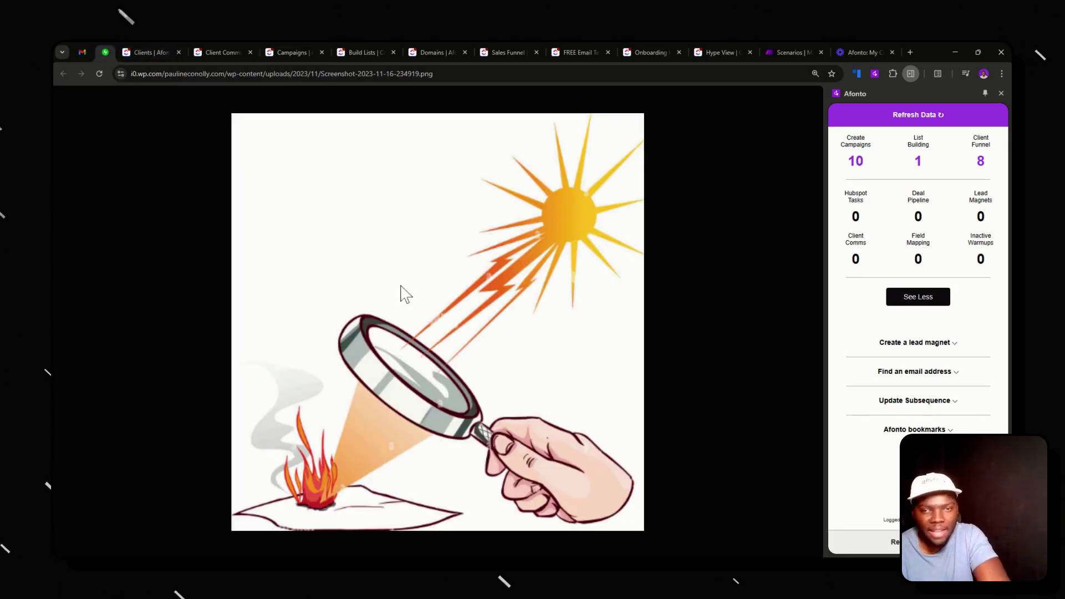
click(160, 49)
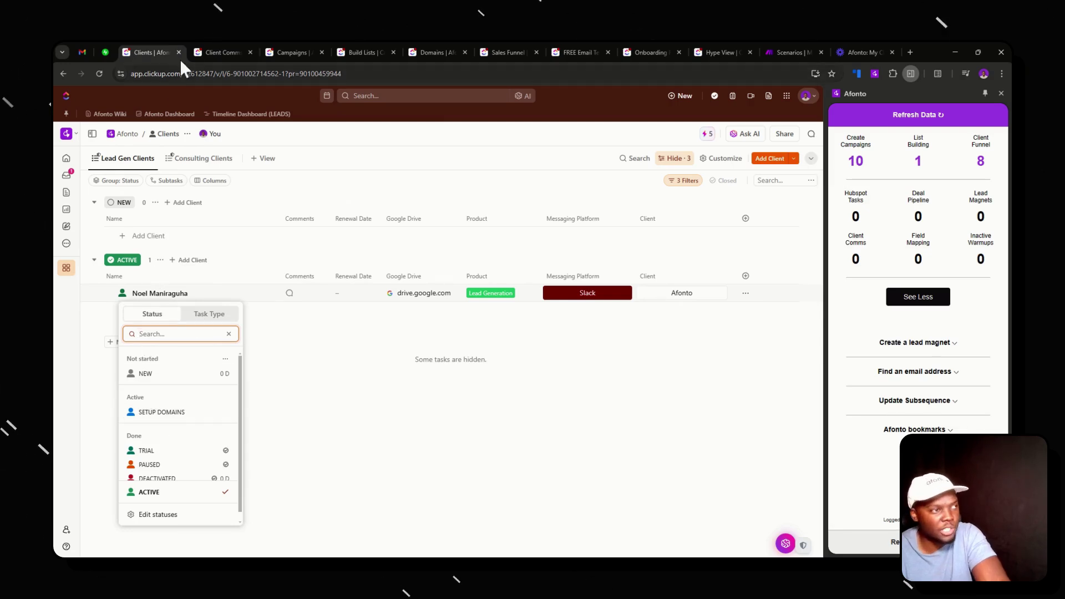
click(209, 52)
click(106, 52)
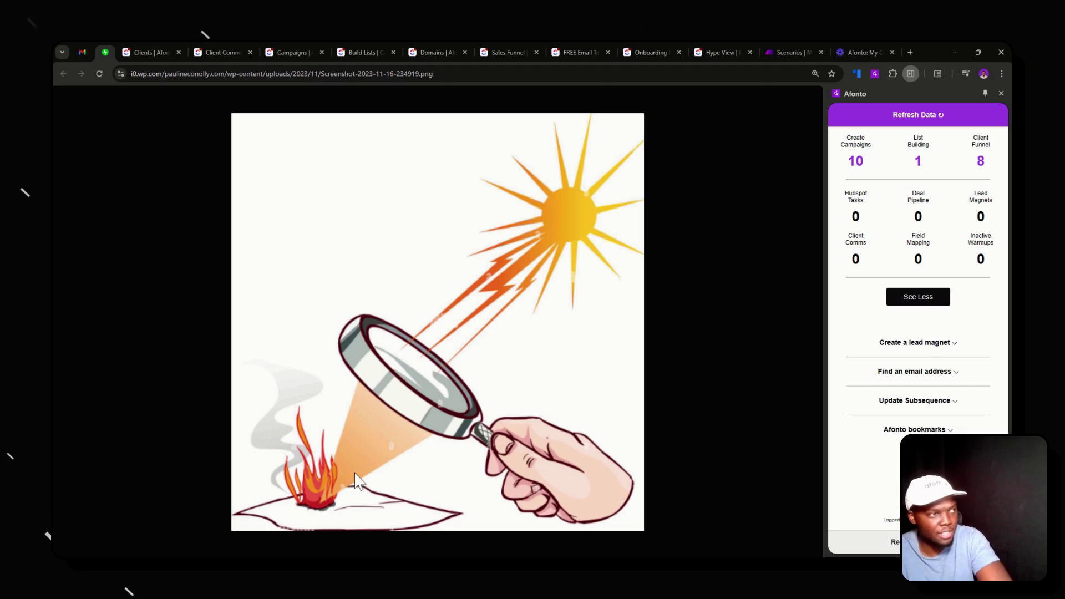
Step: Return to the Clients list, dismiss the client's status options and reveal the workspace's spaces and lists
click(163, 46)
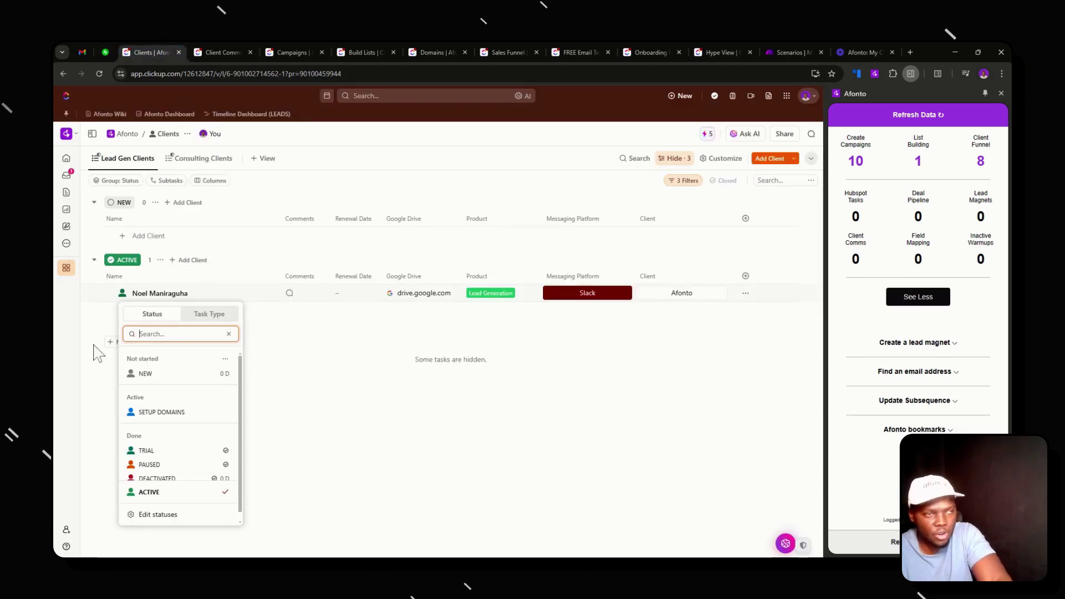
key(Escape)
click(67, 269)
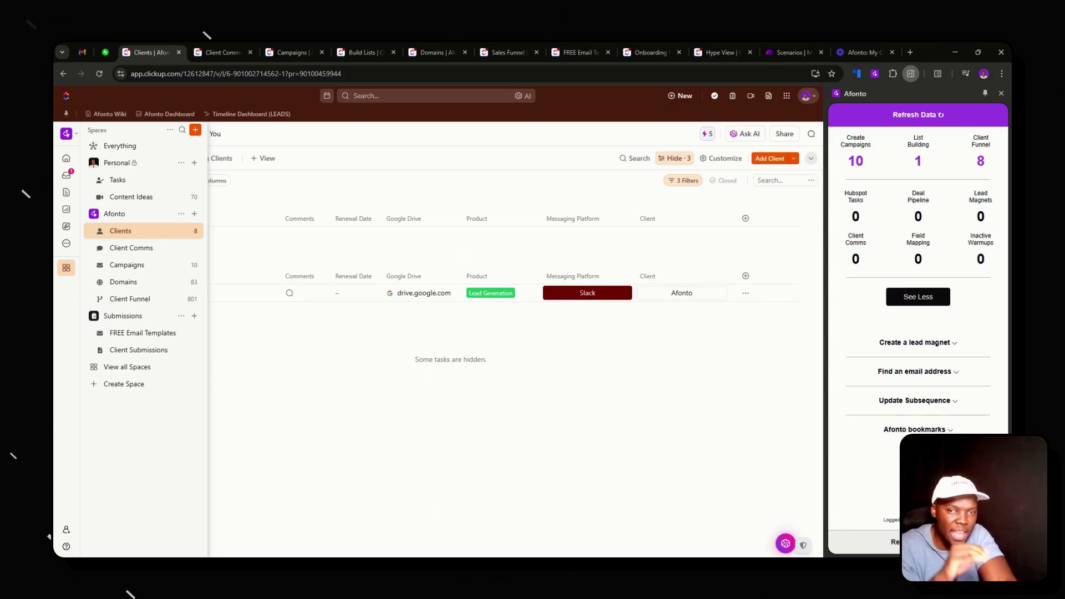
Step: Examine the Content Ideas board in Hype View, browsing the video ideas in the Average and High groups
click(773, 49)
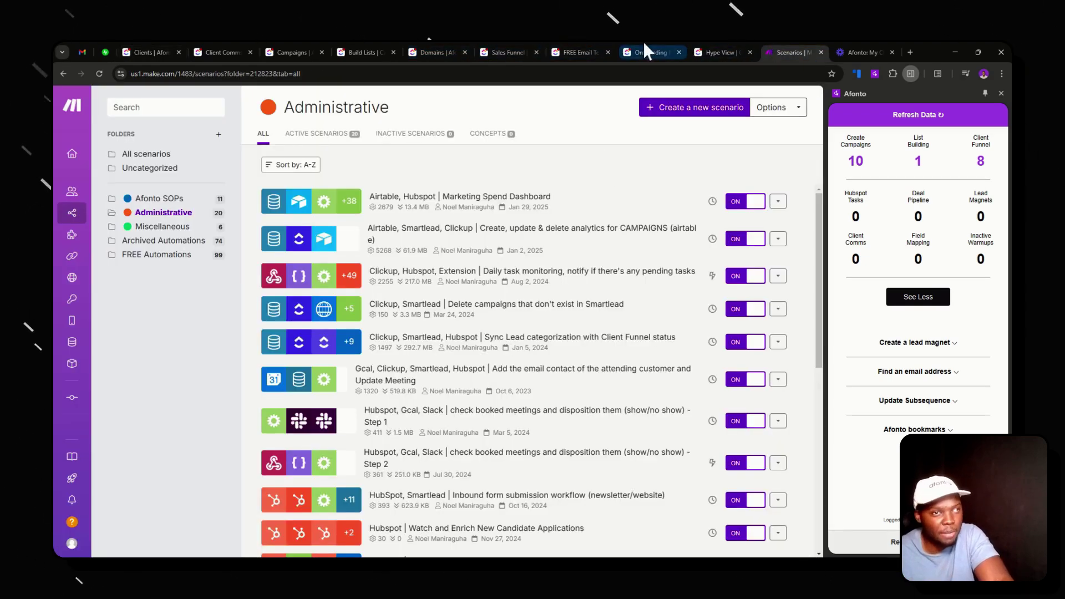
click(698, 50)
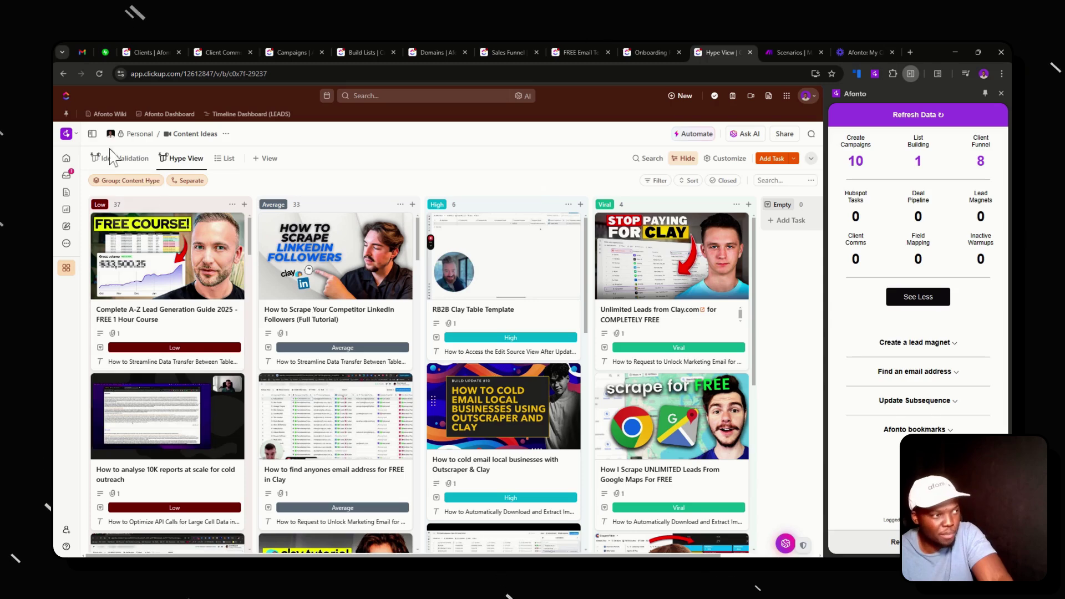
mouse_move(73, 280)
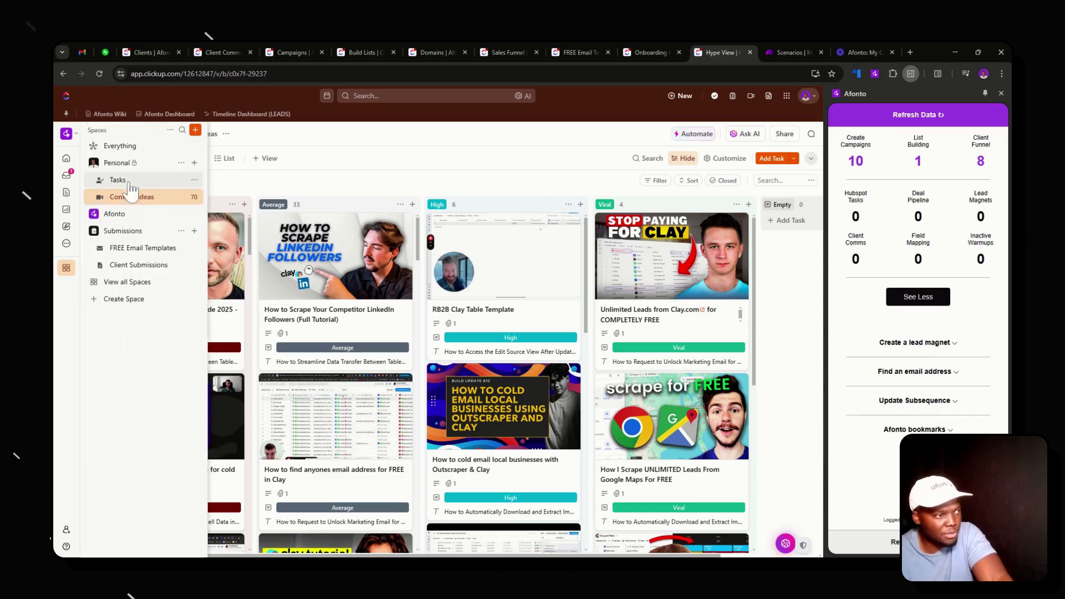
scroll(503, 333, down, 5)
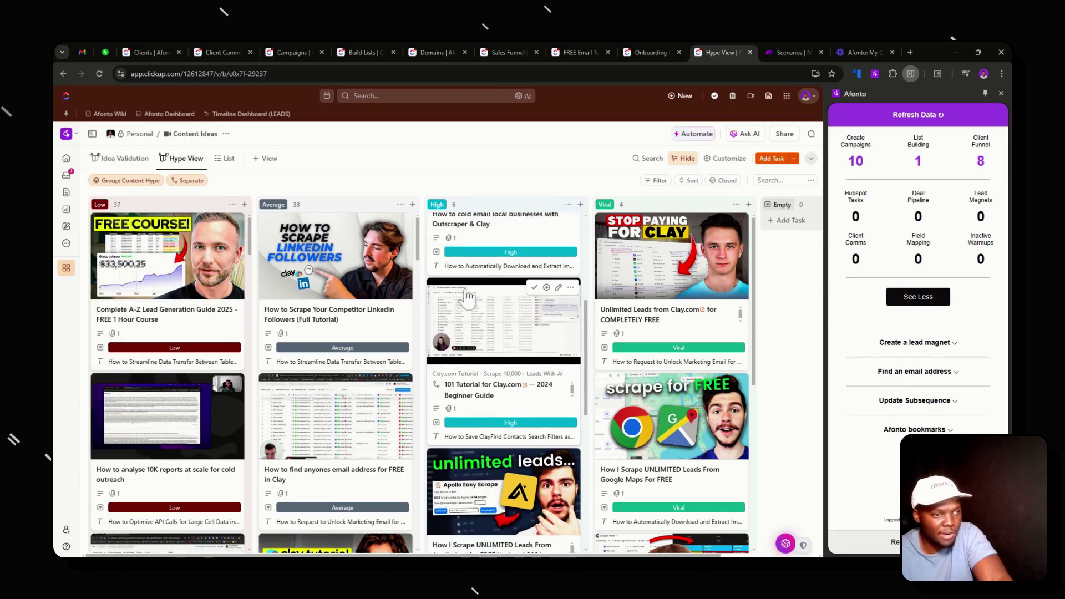
scroll(336, 332, down, 2)
scroll(544, 335, up, 5)
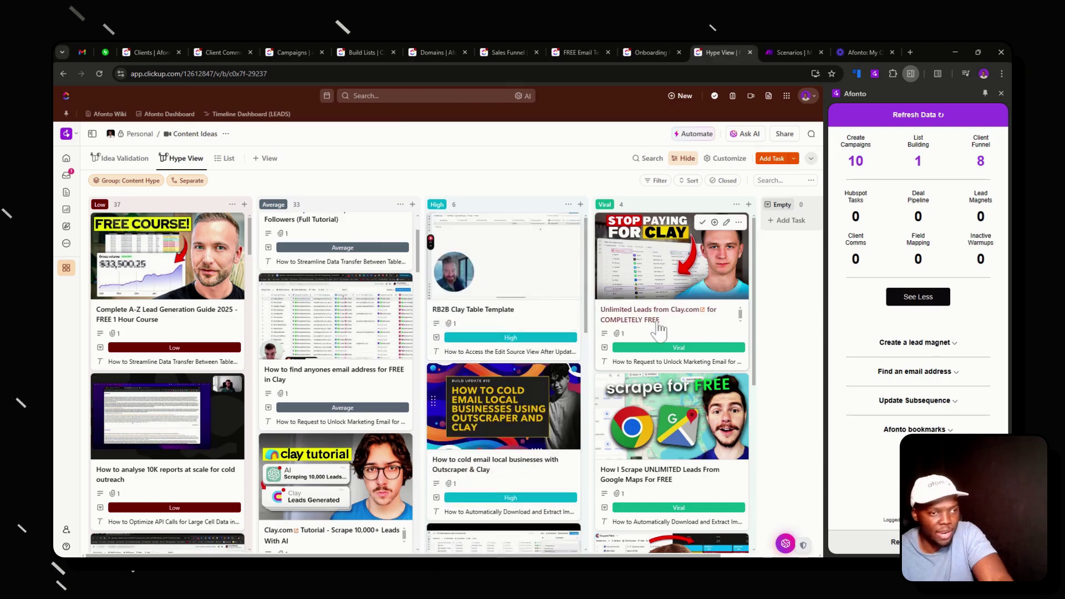
scroll(513, 310, down, 8)
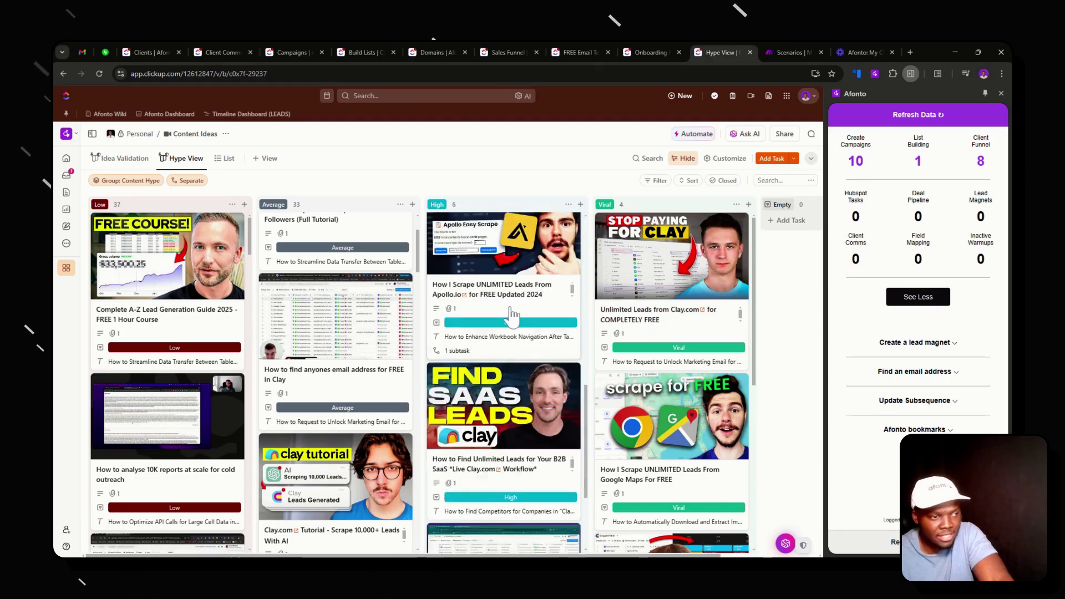
scroll(331, 322, up, 2)
scroll(331, 322, down, 10)
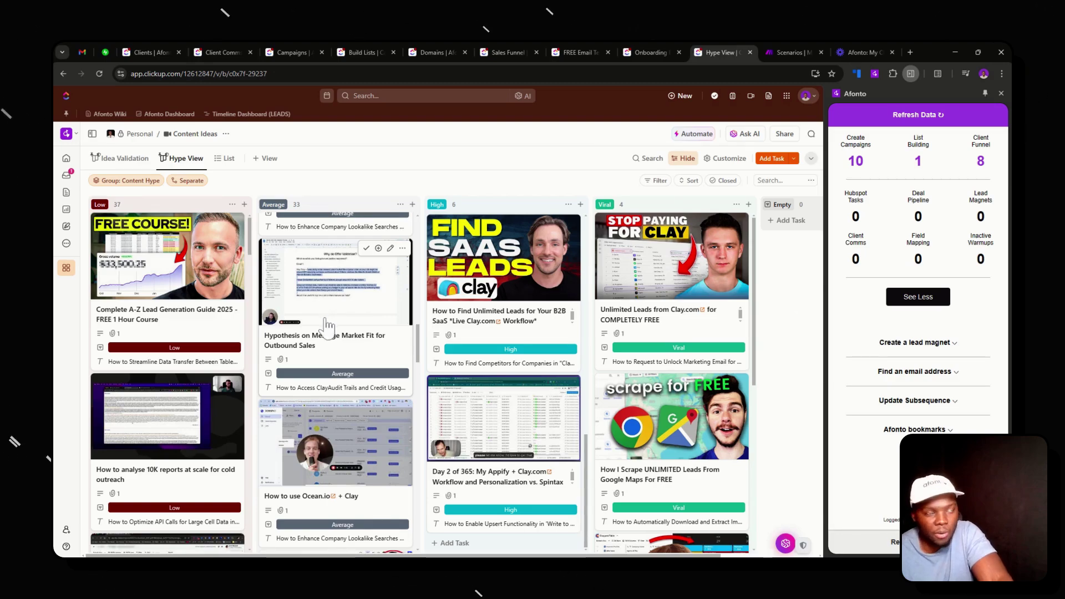
scroll(328, 325, up, 4)
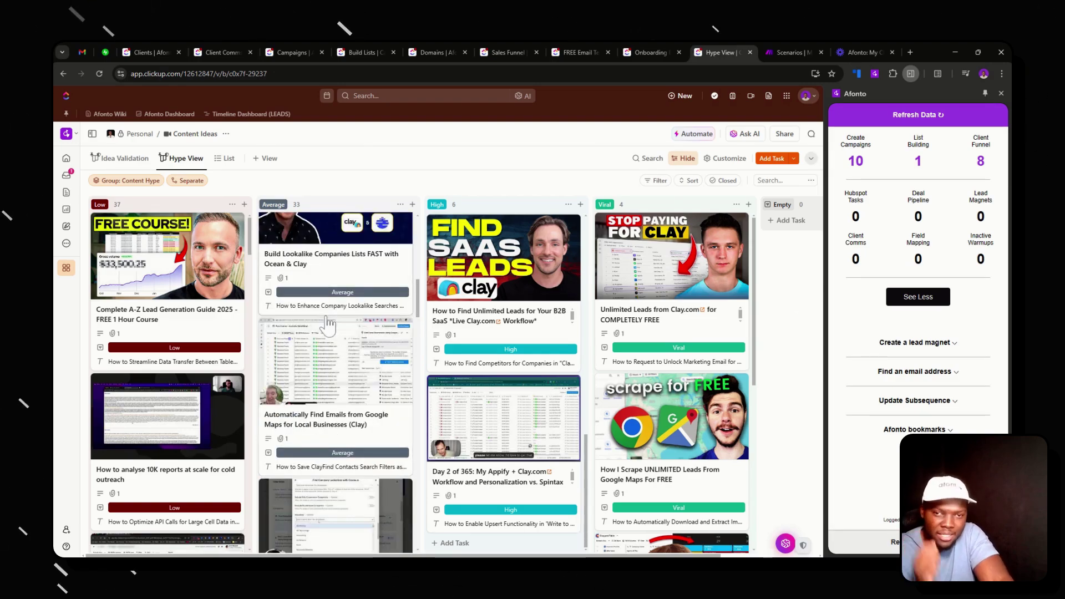
scroll(316, 330, up, 5)
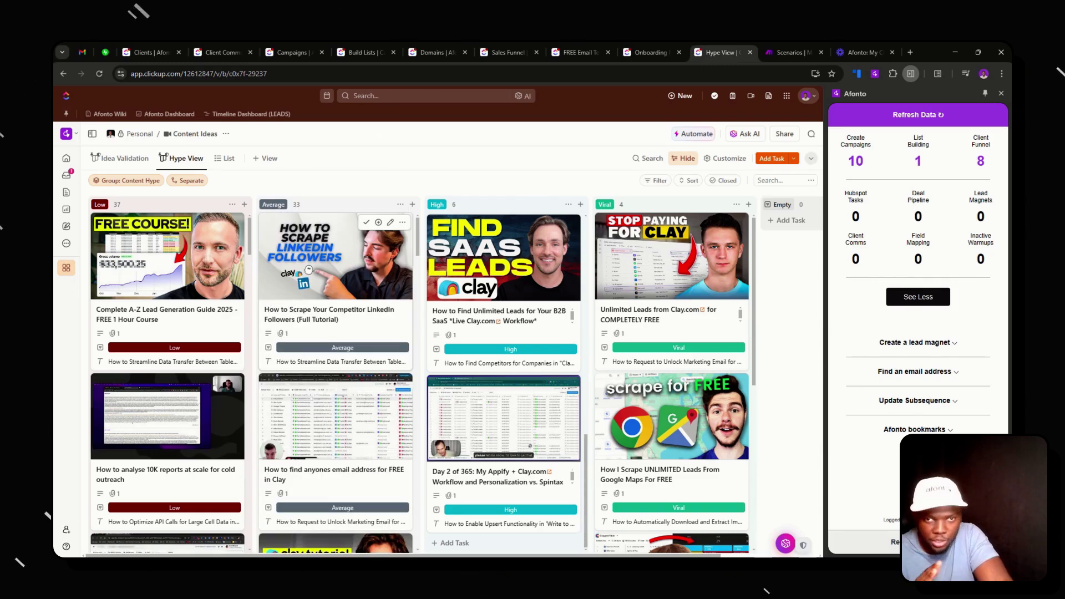
Step: View the Archived Automations folder in Make and return to the ClickUp Clients list
click(782, 50)
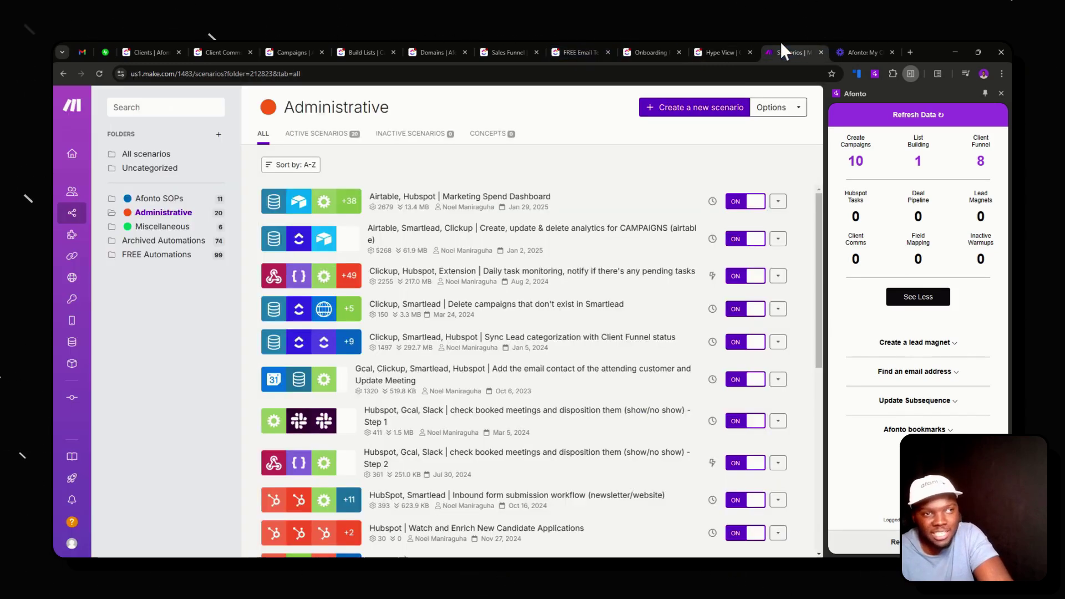
click(167, 242)
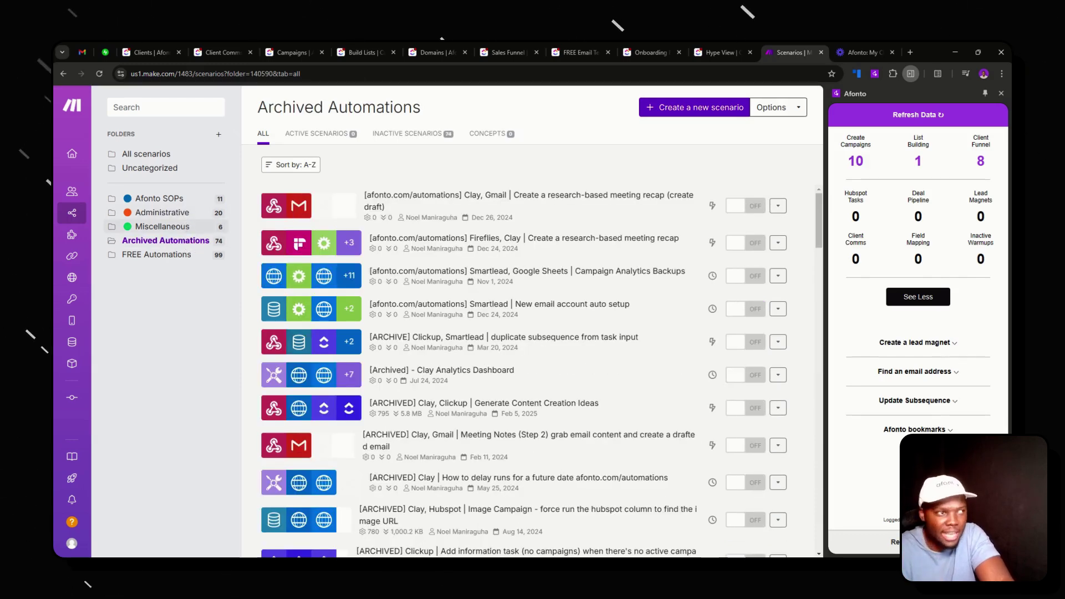
click(155, 50)
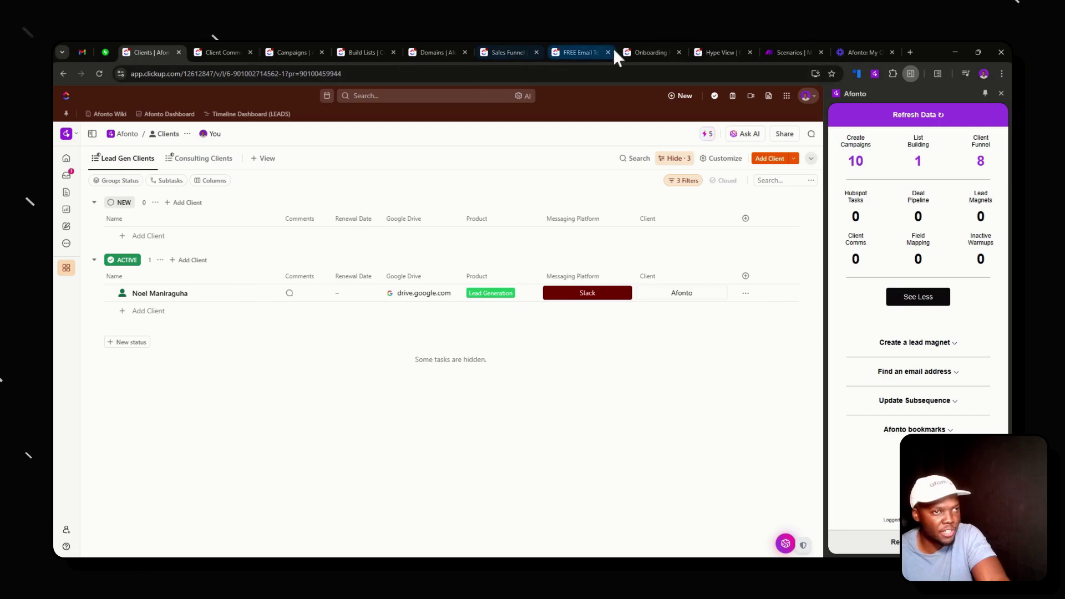
Step: Review the Client Submissions onboarding form preview down to its submit section, highlighting the "Streamlining the Engagement" heading
click(654, 49)
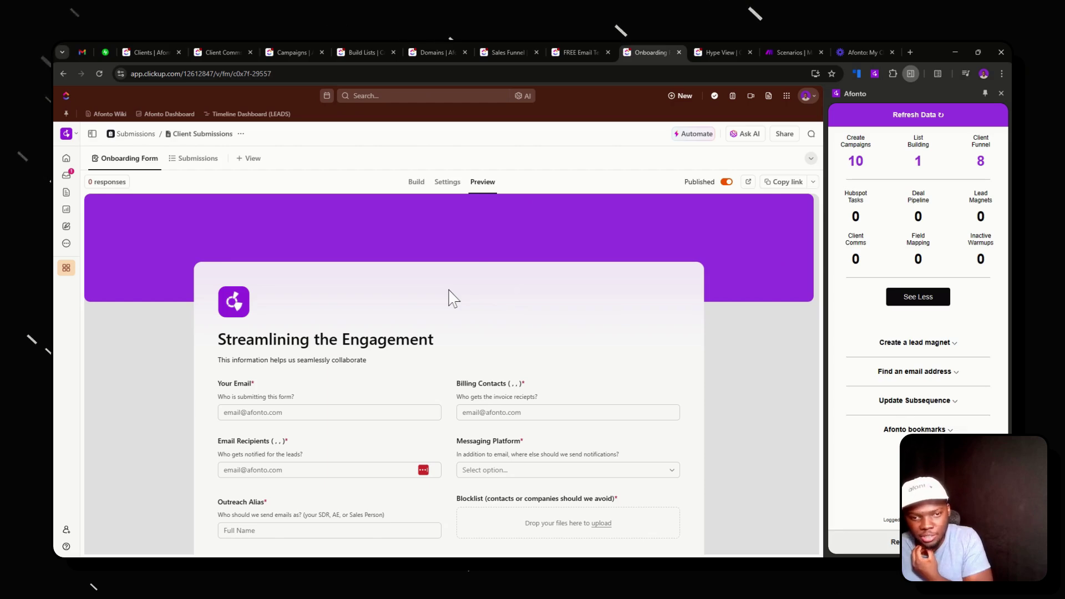
scroll(448, 296, down, 2)
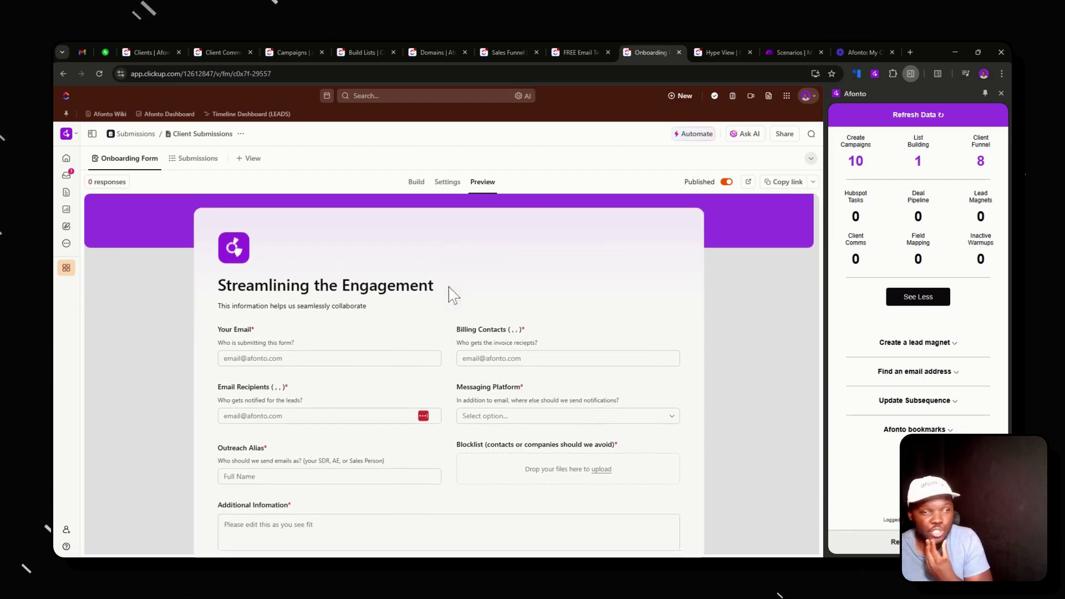
scroll(447, 290, up, 1)
scroll(500, 311, down, 1)
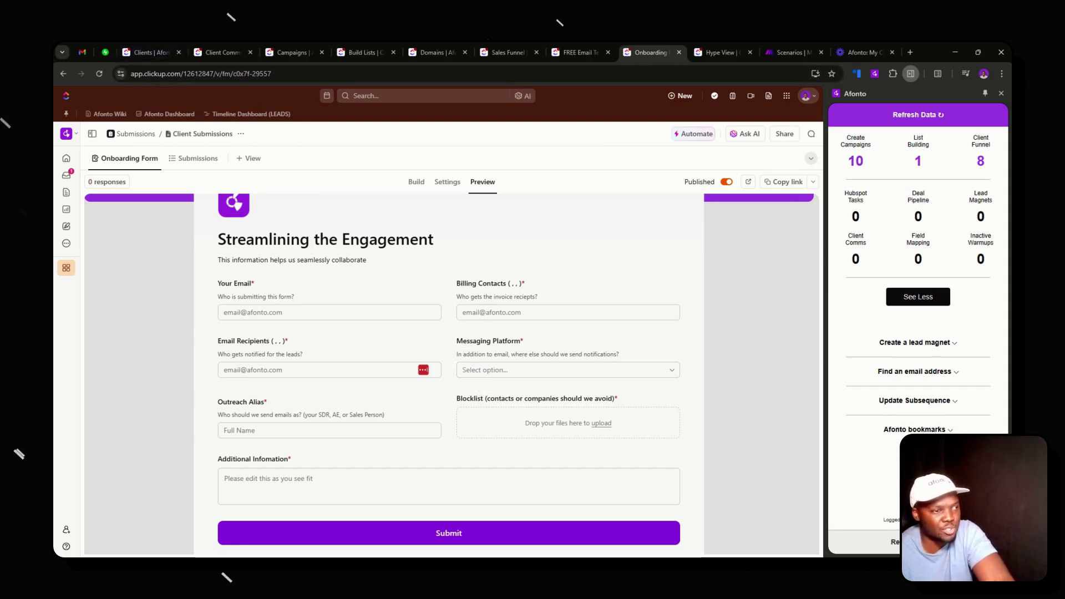
drag(221, 237, 494, 252)
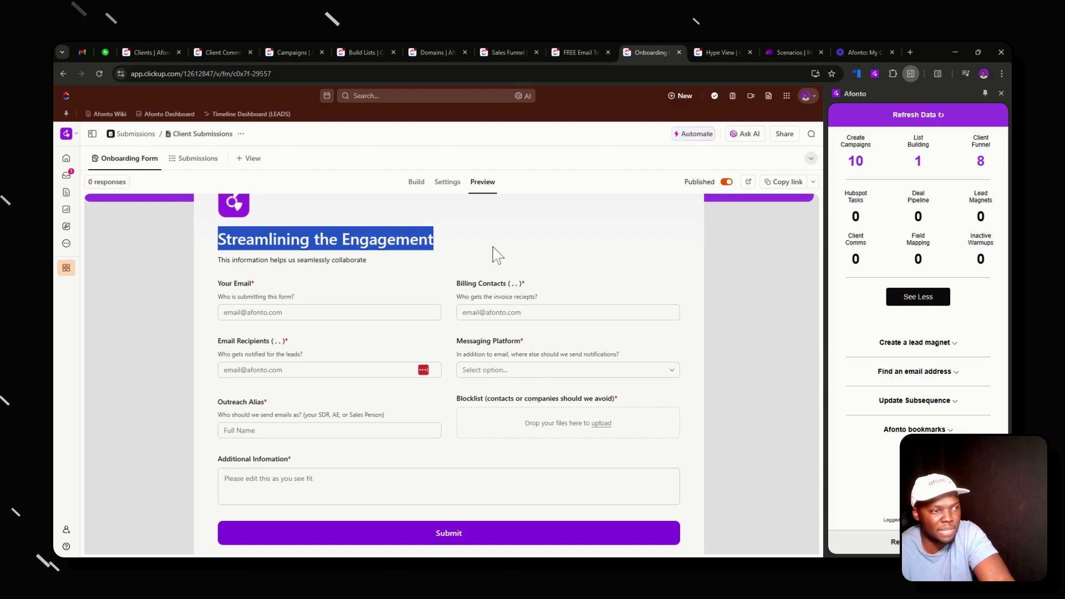
Step: Go from the onboarding form to the Clients list and show which statuses the active client can take
click(153, 49)
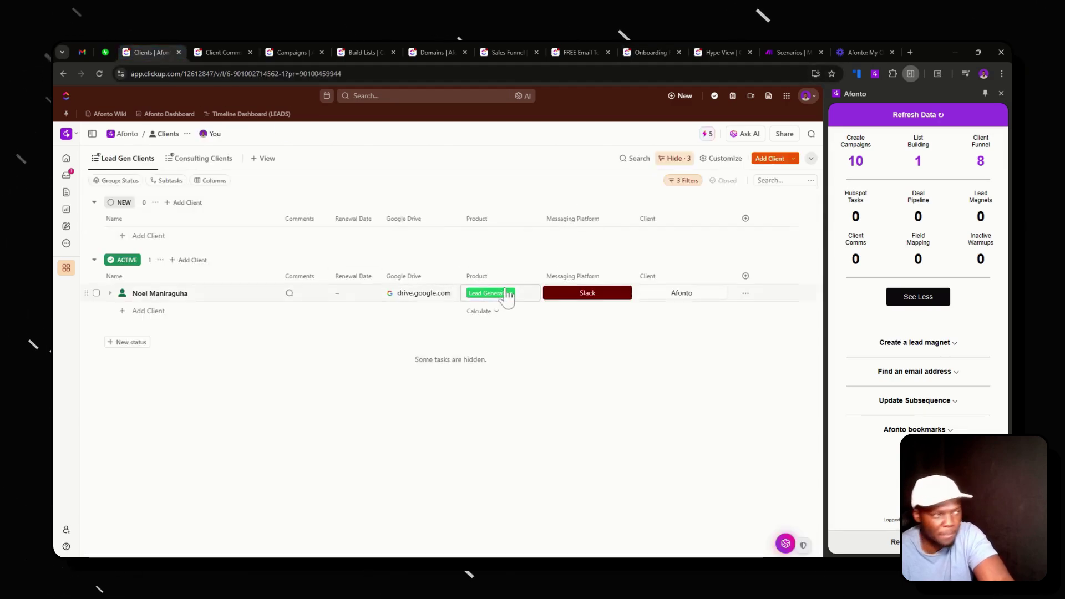
click(122, 293)
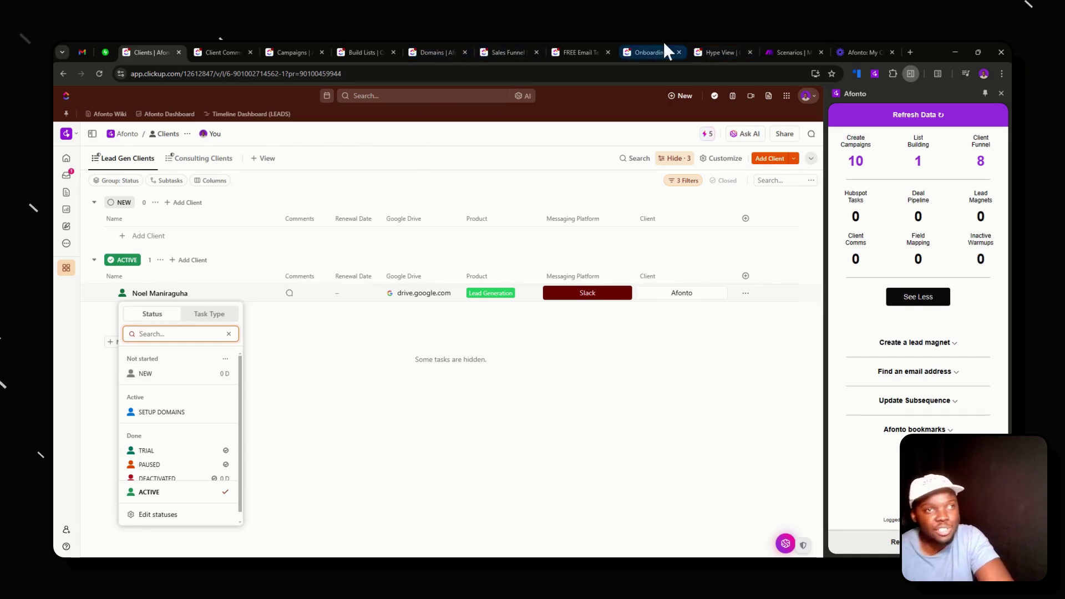
Step: Switch to Make and look through the active scenarios in the Administrative folder
click(785, 52)
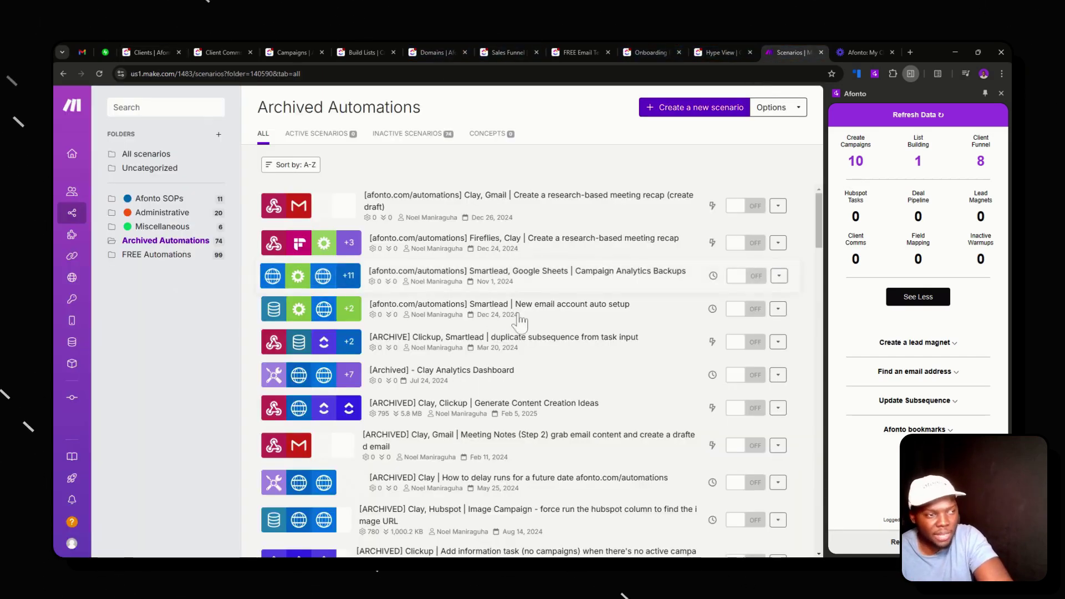
click(186, 213)
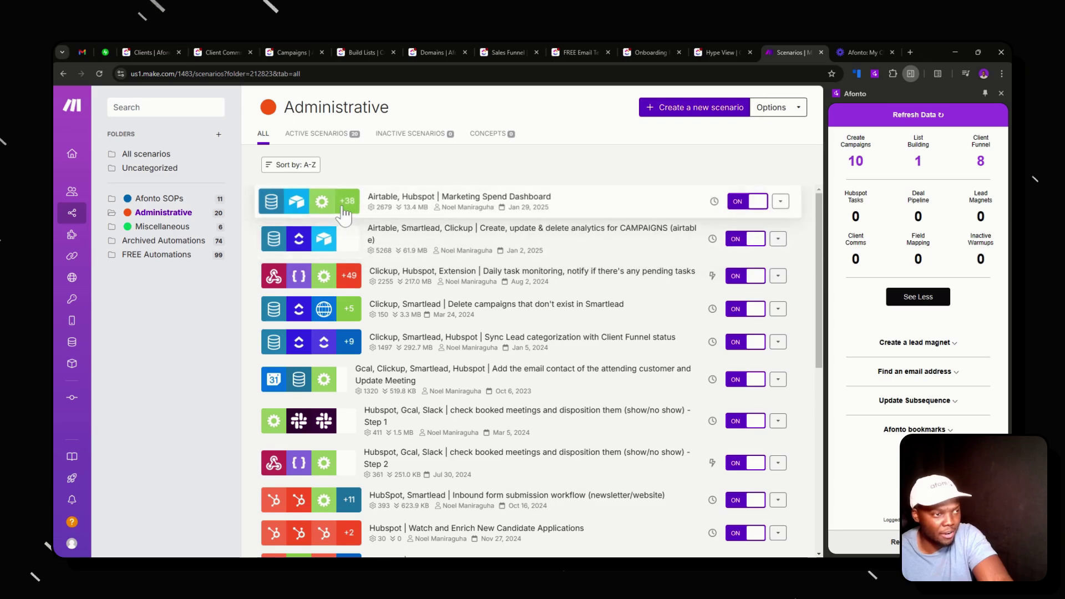
scroll(390, 352, down, 2)
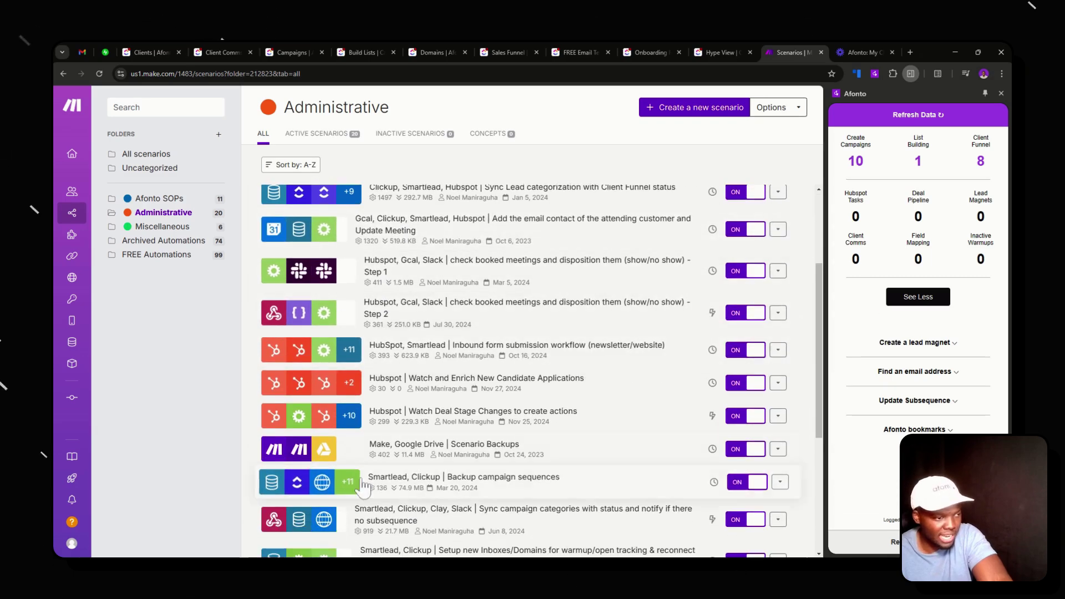
Step: View the Afonto SOPs and Administrative scenario folders in Make, then return to the ClickUp Clients list and dismiss the open status choices
click(204, 199)
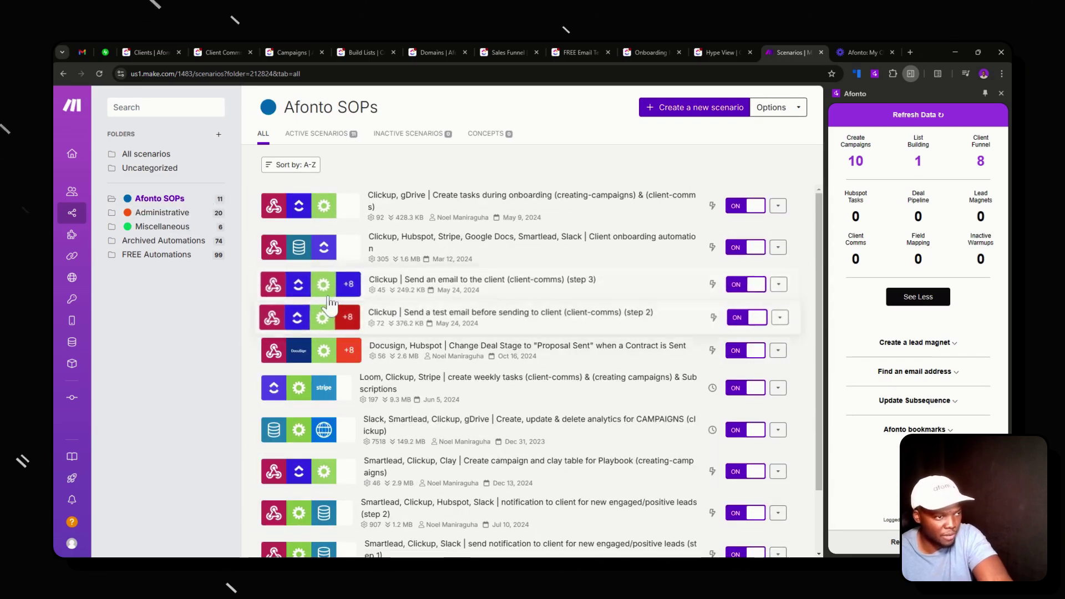
click(176, 213)
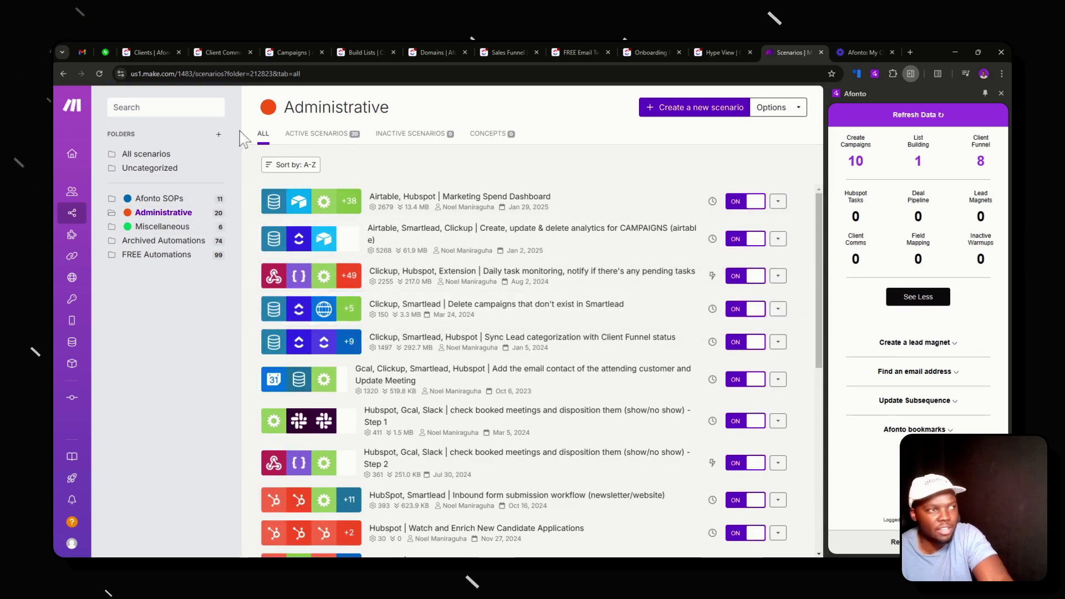
click(167, 50)
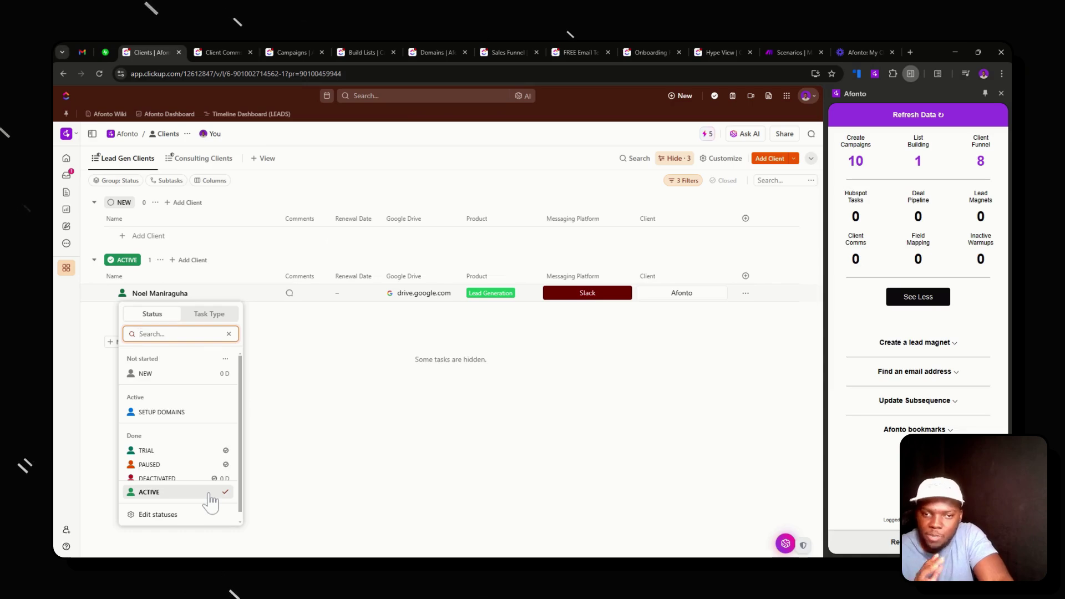
click(238, 373)
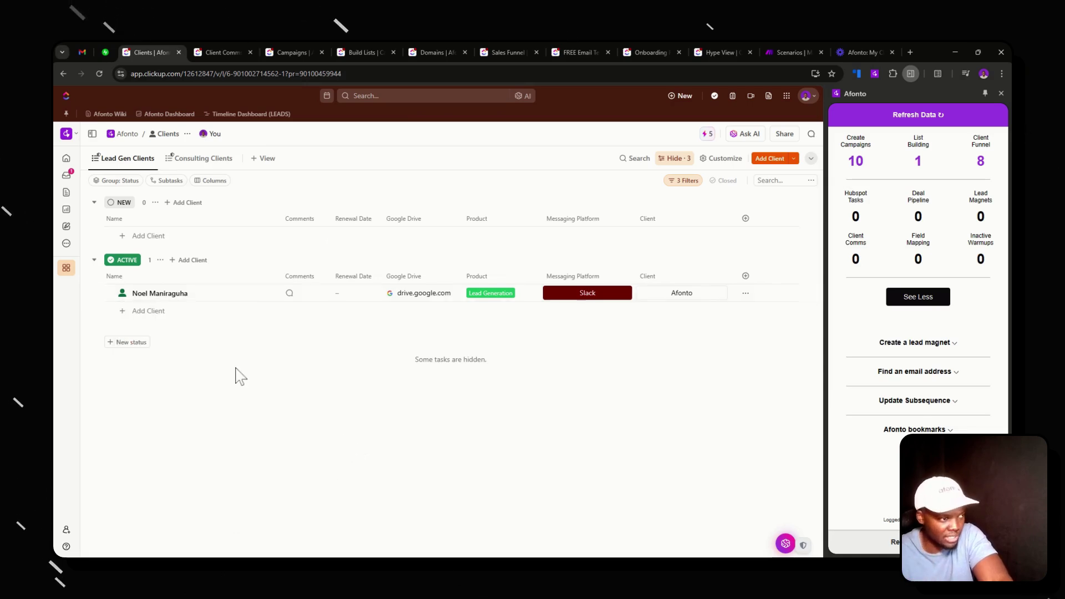
Step: Review the active client's custom fields, compare them with the onboarding form, and close the client record
click(171, 298)
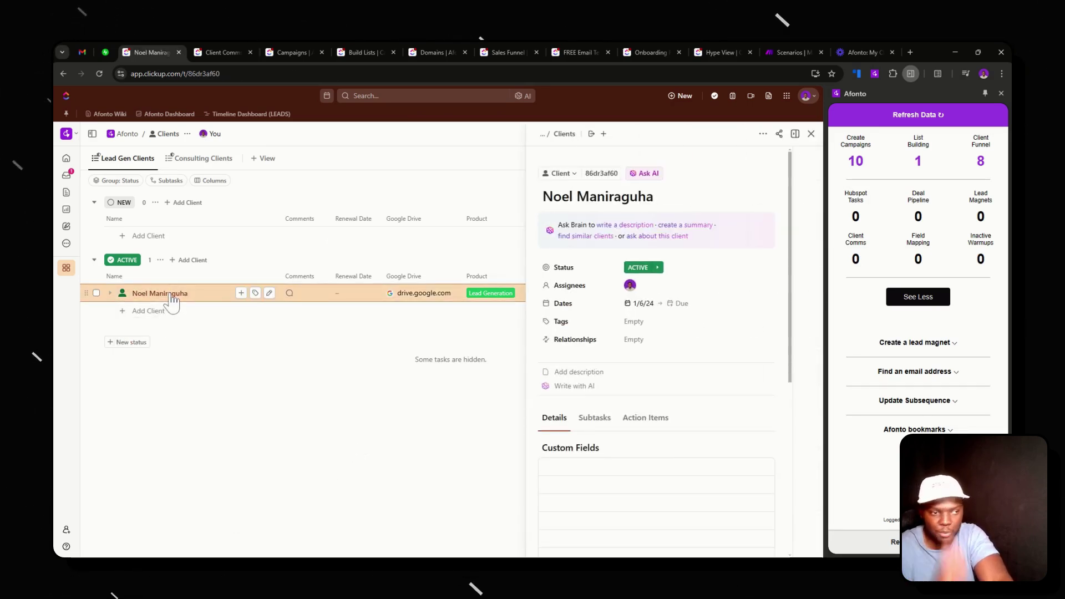
scroll(613, 340, down, 3)
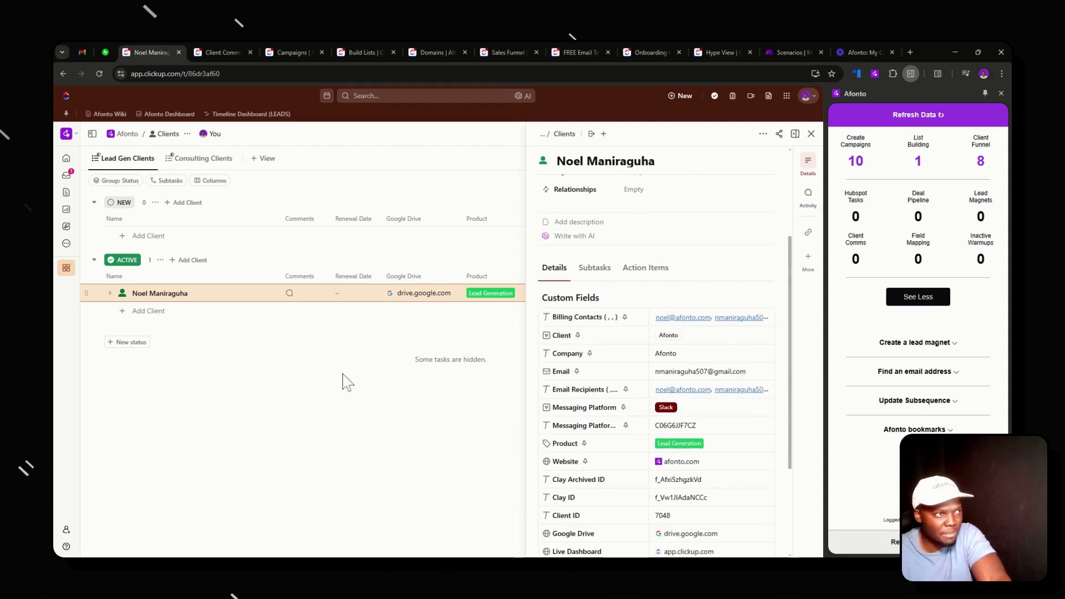
click(657, 51)
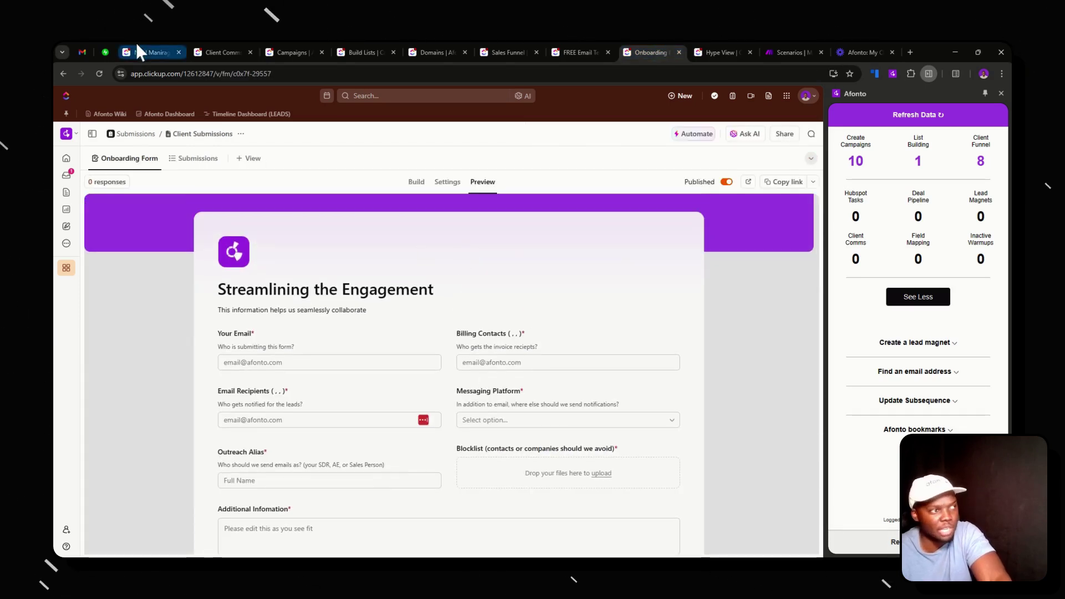
click(137, 47)
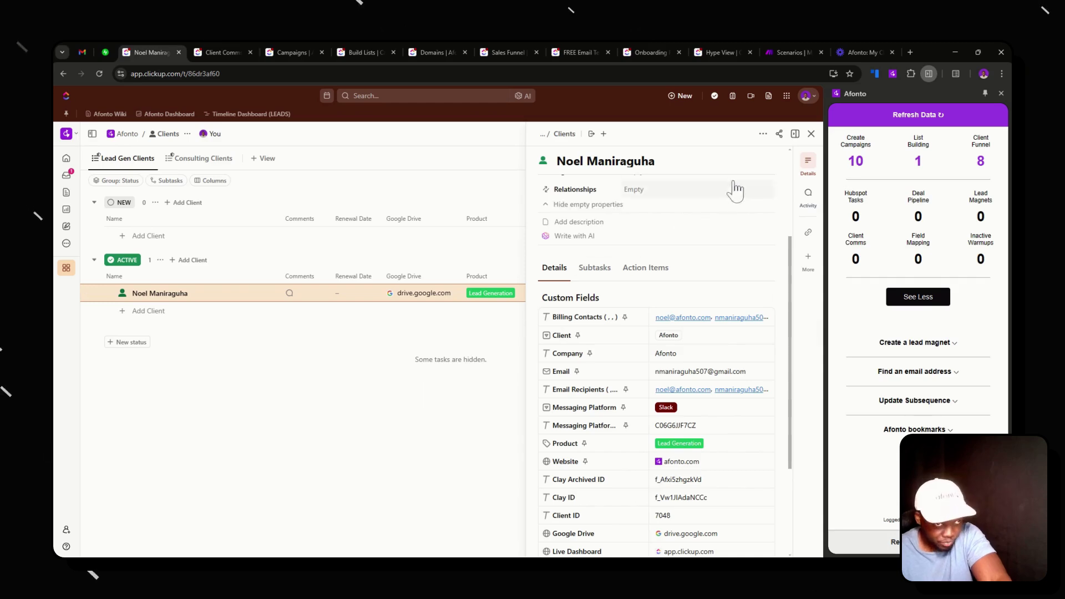
click(811, 134)
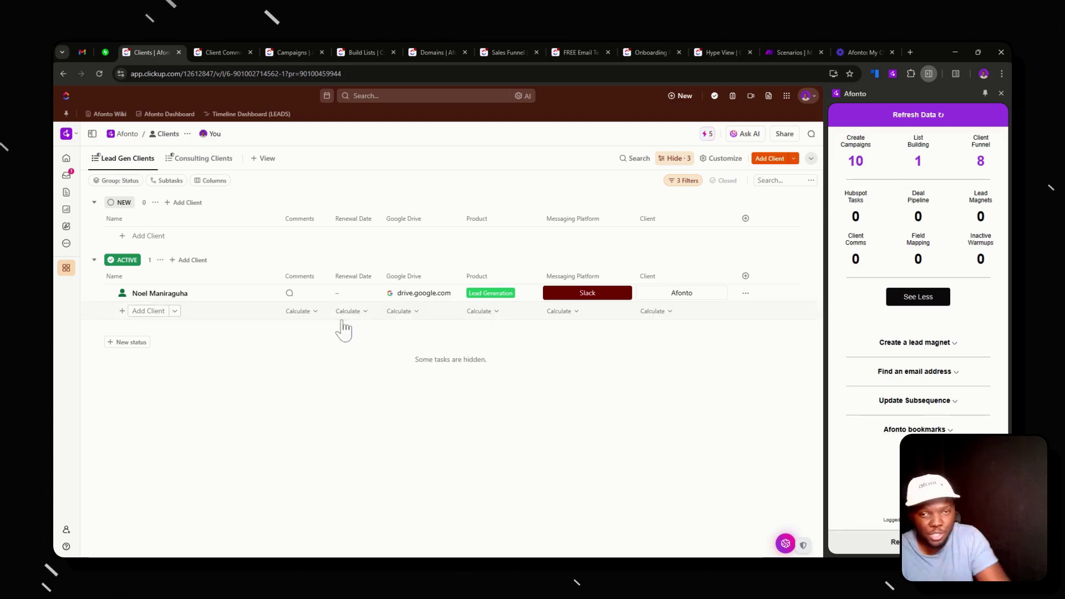
Step: Show the active client's Messaging Platform options, then review the rest of the client record's details
click(557, 296)
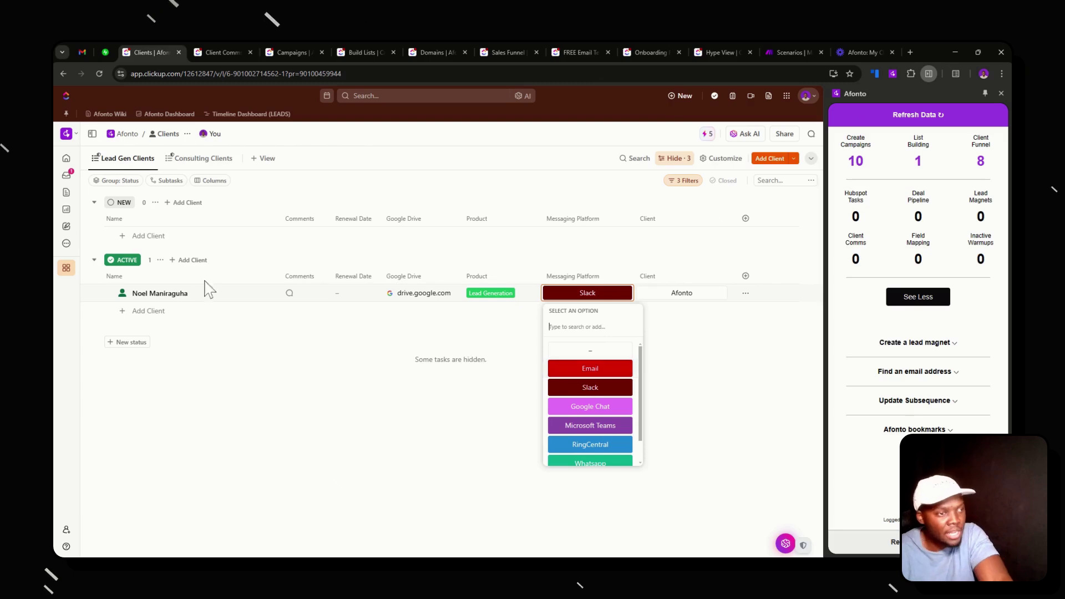
click(406, 326)
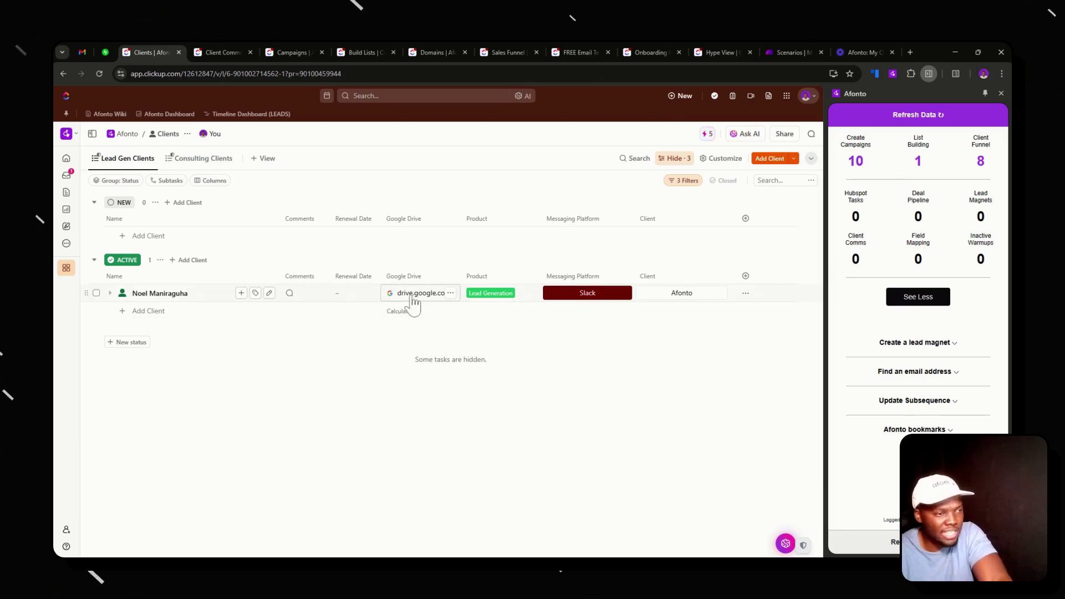
click(159, 295)
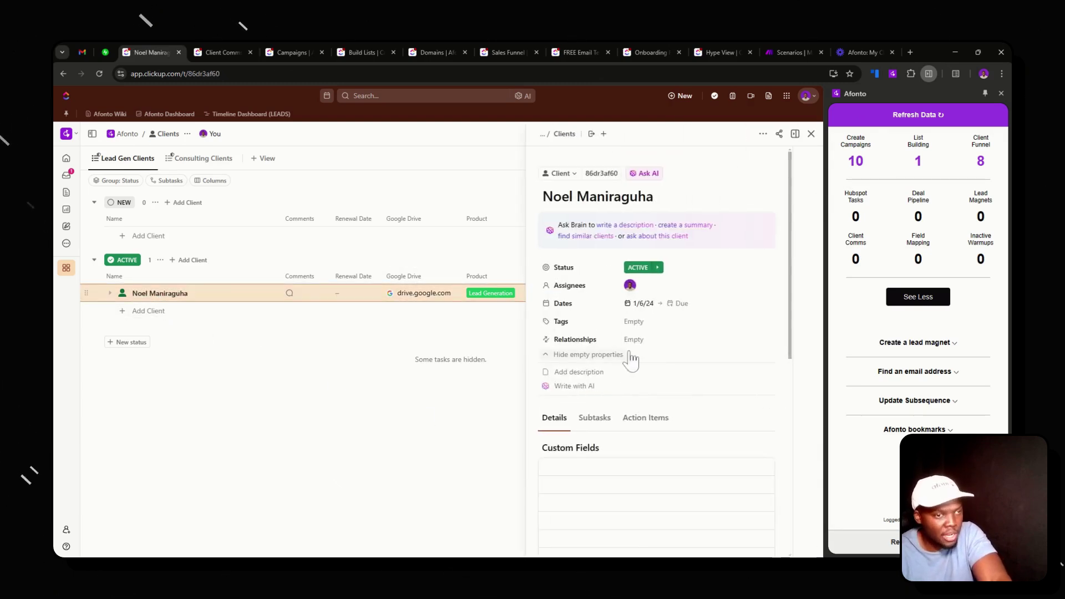
scroll(631, 361, down, 10)
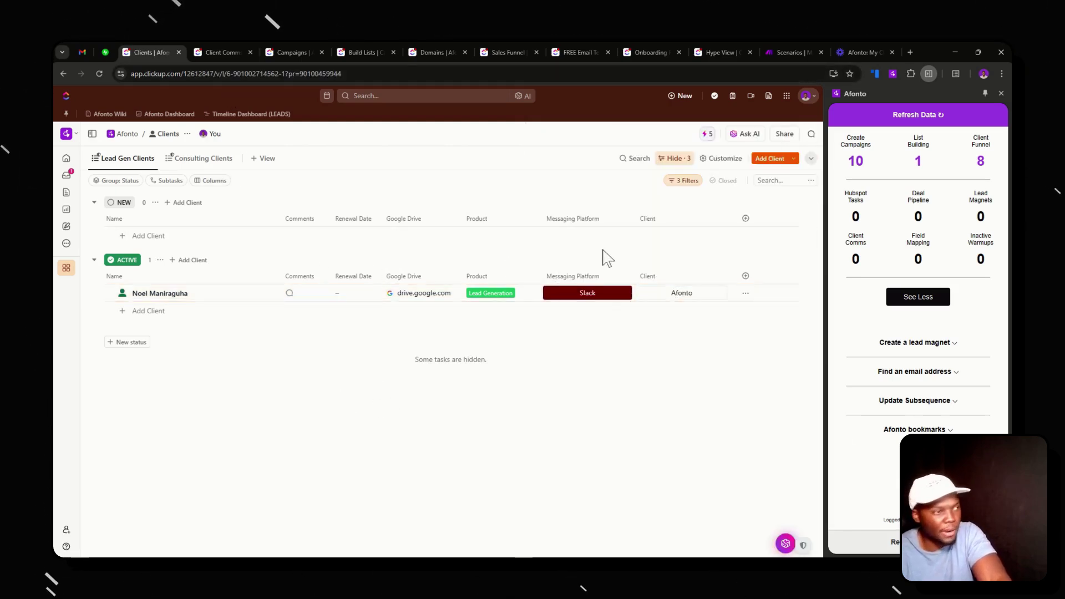
Step: Switch to the Client Comms list and look across all its columns, from due date to client
click(228, 50)
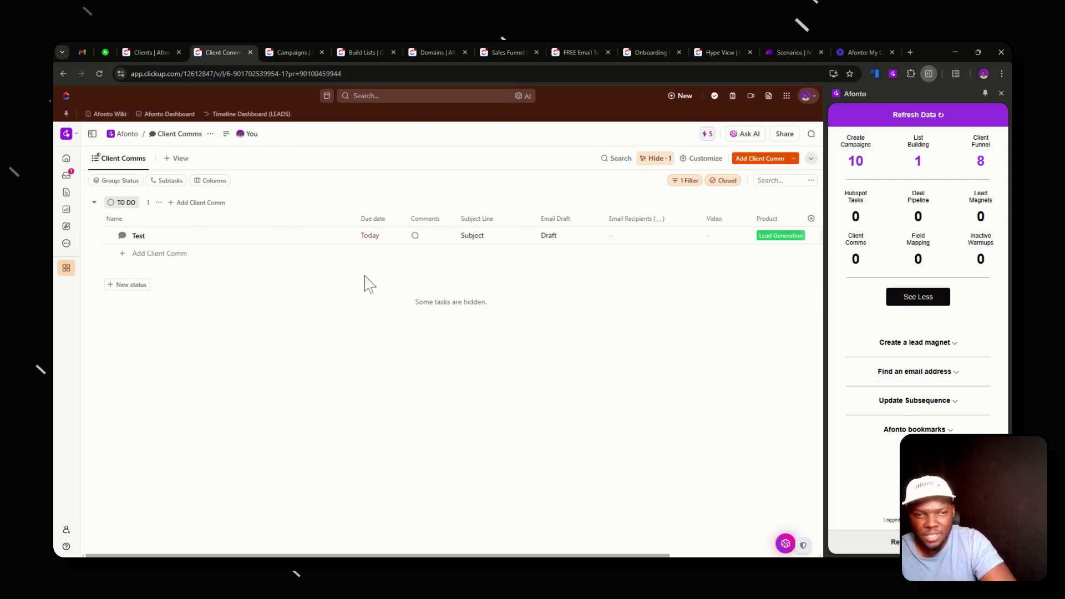
scroll(311, 238, right, 2)
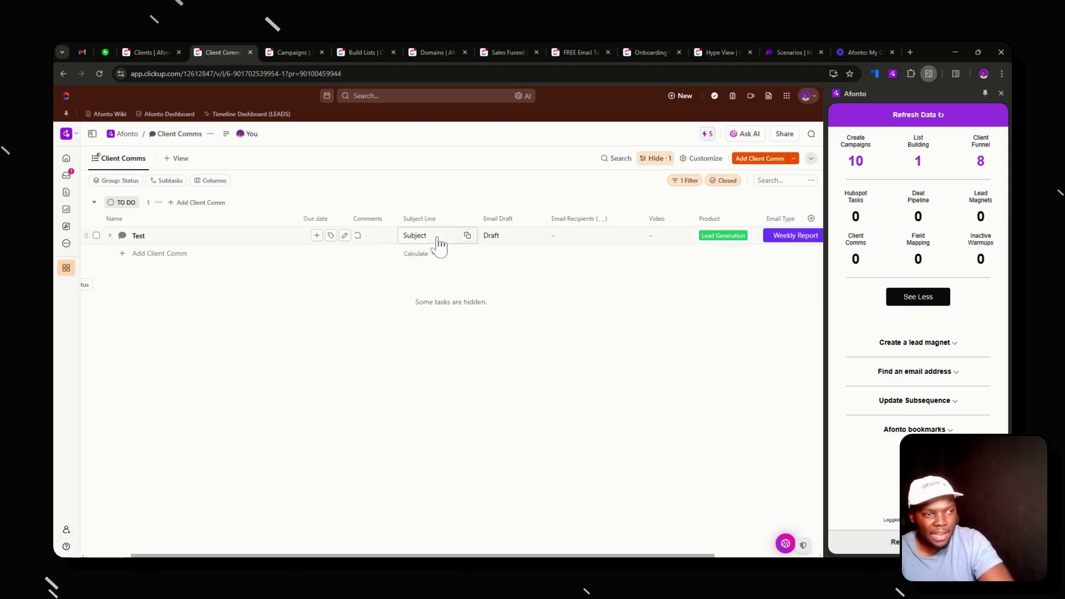
scroll(442, 244, right, 5)
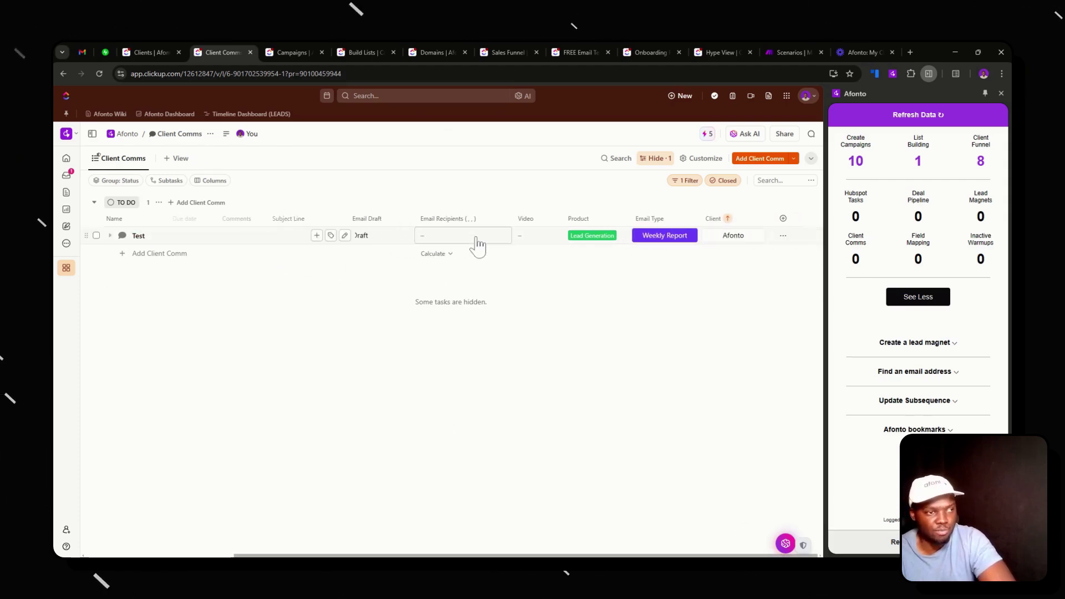
scroll(478, 245, left, 7)
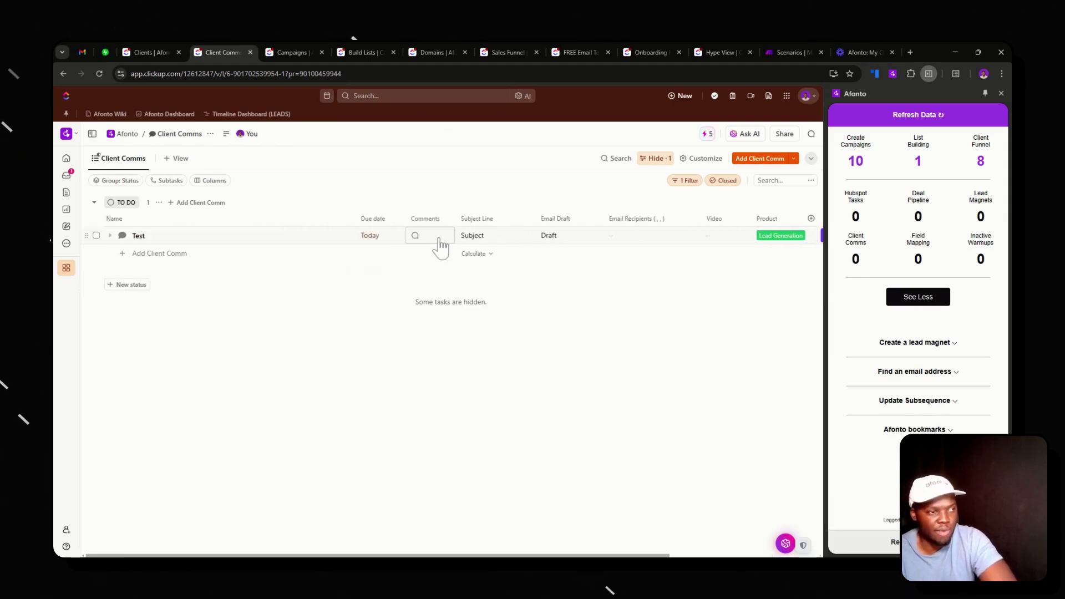
Step: Show the Test communication's Subject Line and Email Draft contents, then look over its recipients, video, product and email type fields
click(486, 237)
click(555, 237)
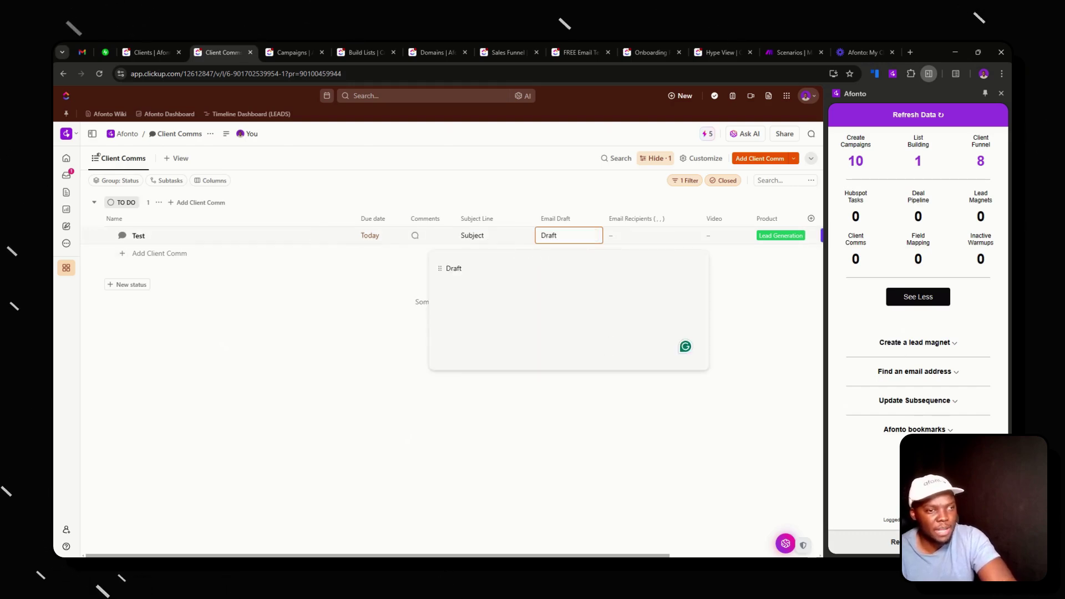
click(584, 224)
scroll(621, 250, right, 3)
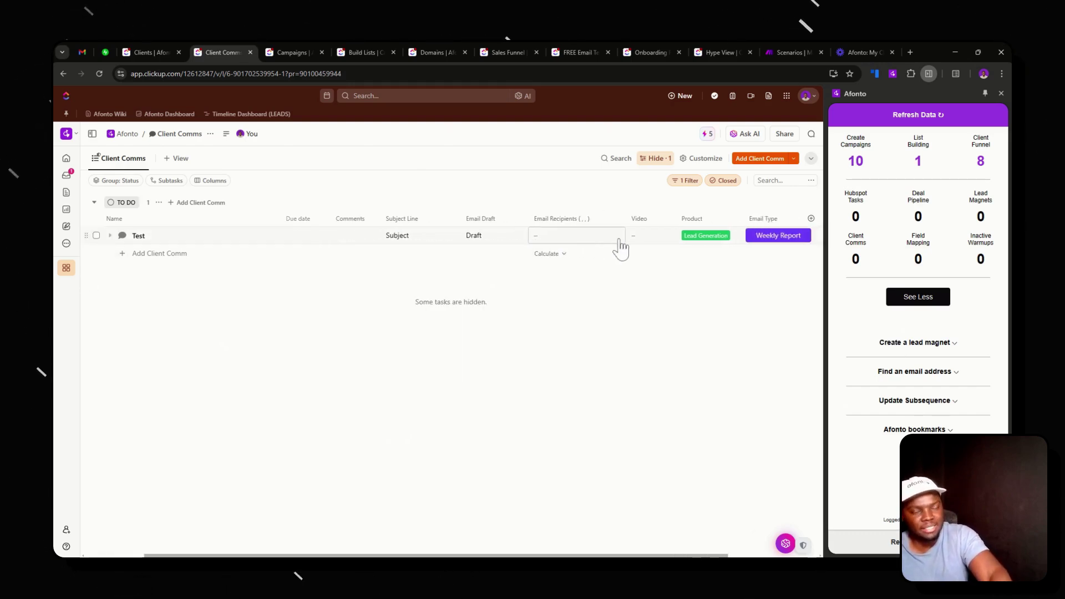
scroll(577, 261, right, 3)
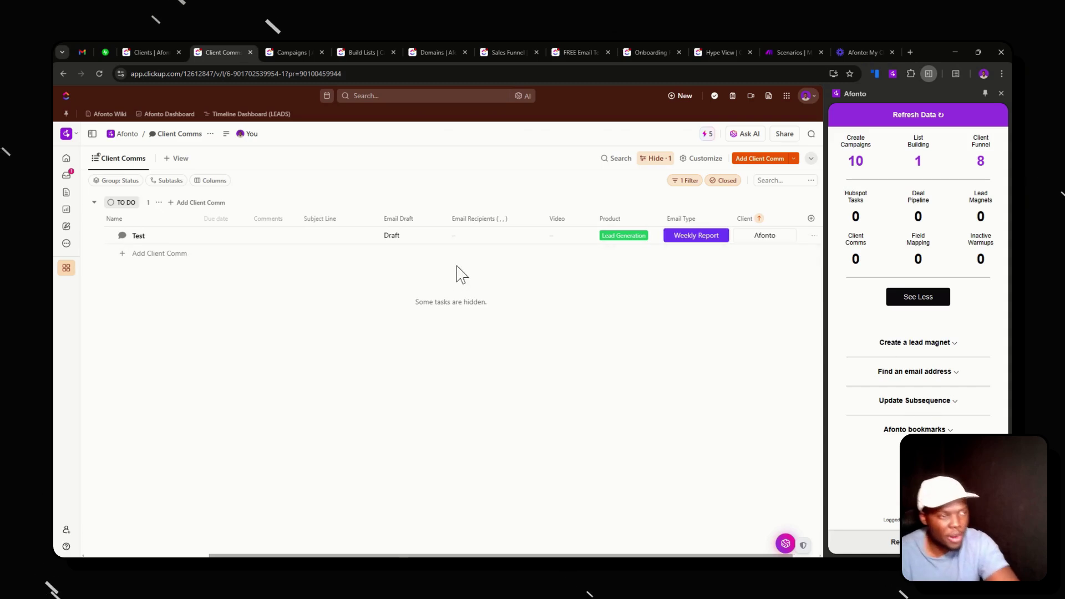
scroll(477, 255, left, 3)
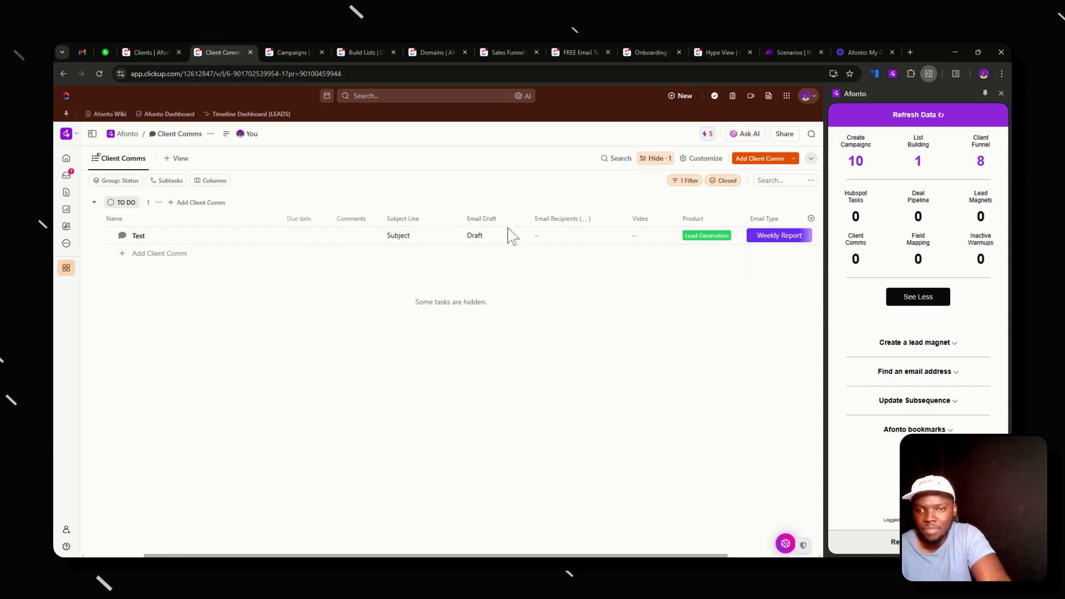
Step: Show which statuses the Test communication can take, then look at its comment box without posting anything
click(122, 236)
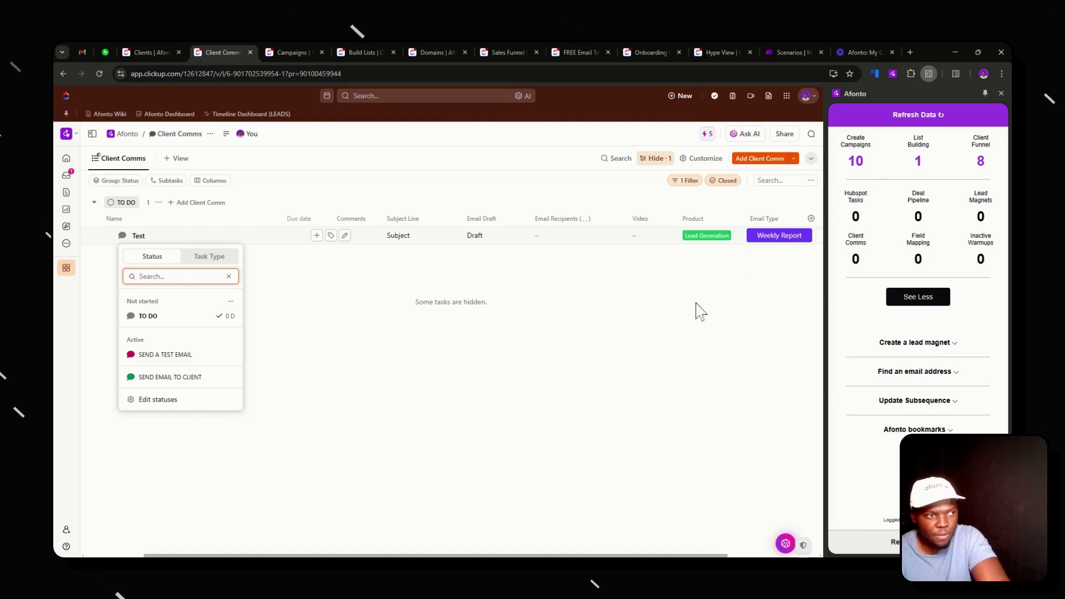
click(568, 318)
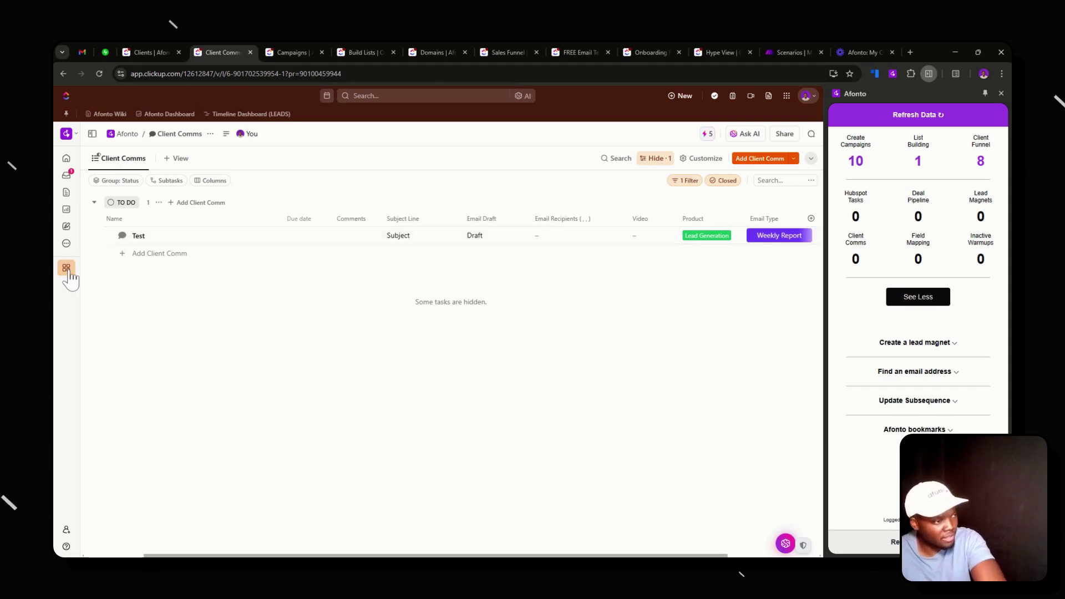
mouse_move(67, 269)
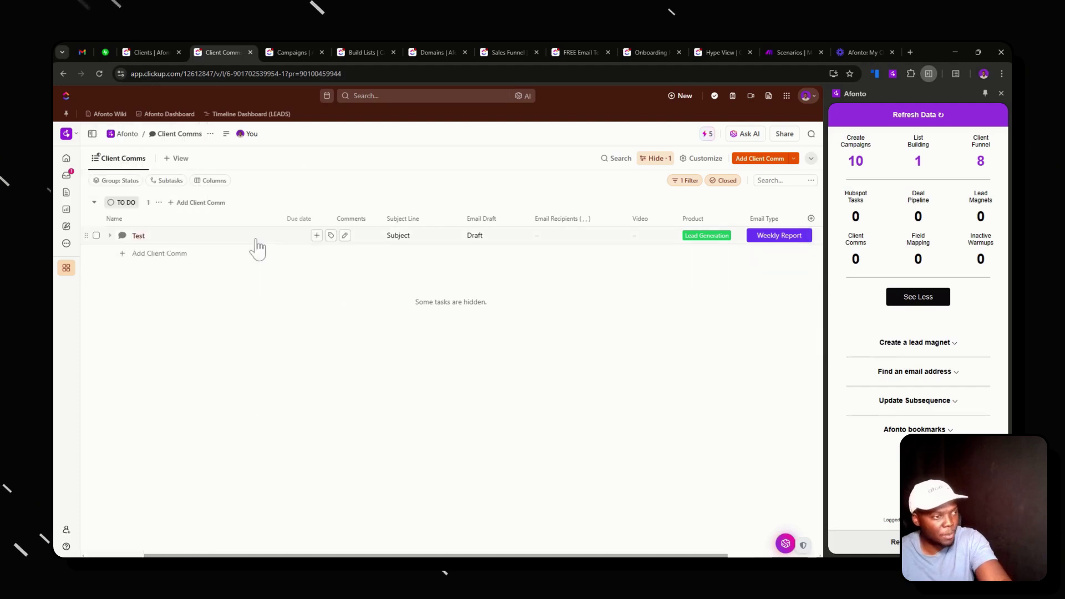
click(122, 236)
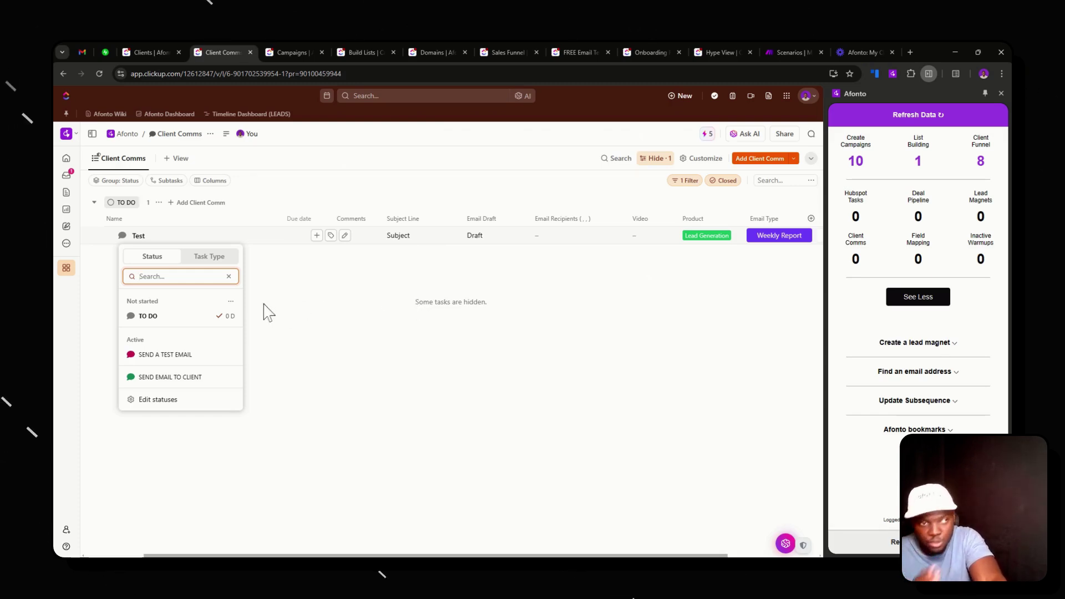
click(316, 308)
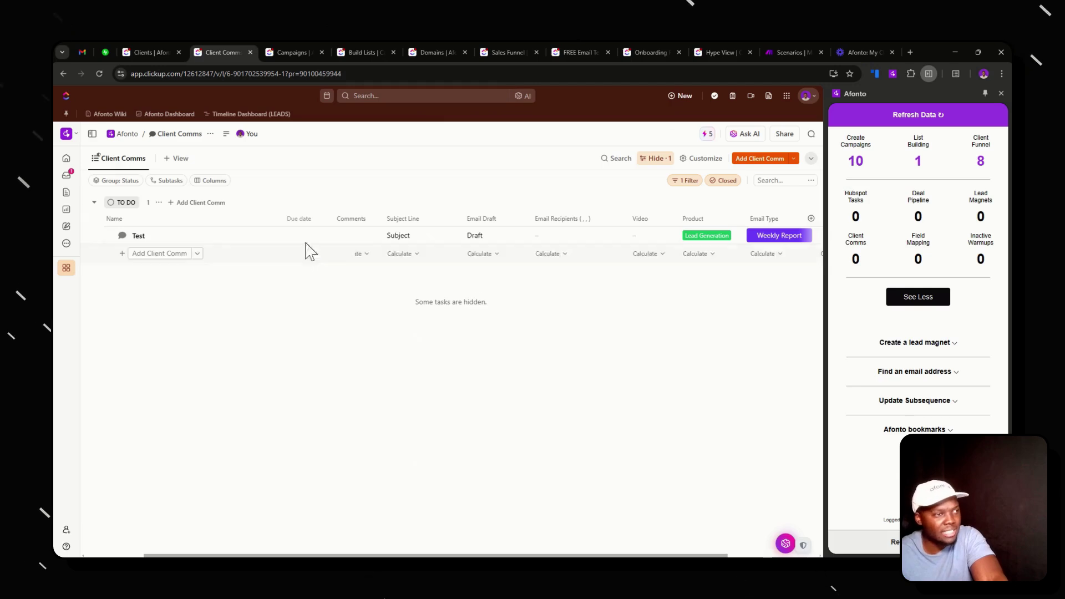
click(365, 238)
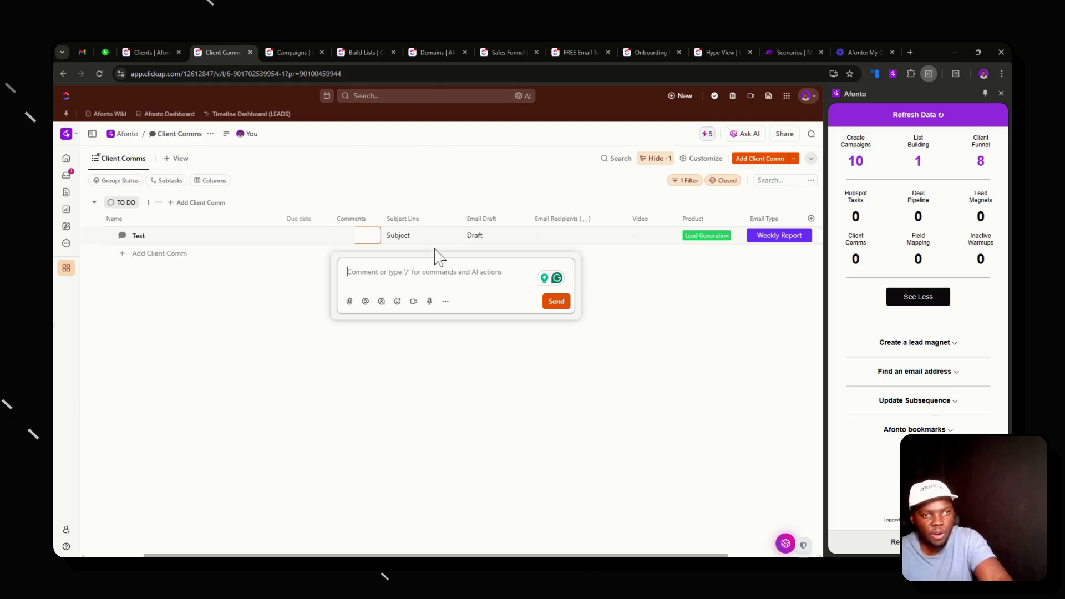
click(555, 393)
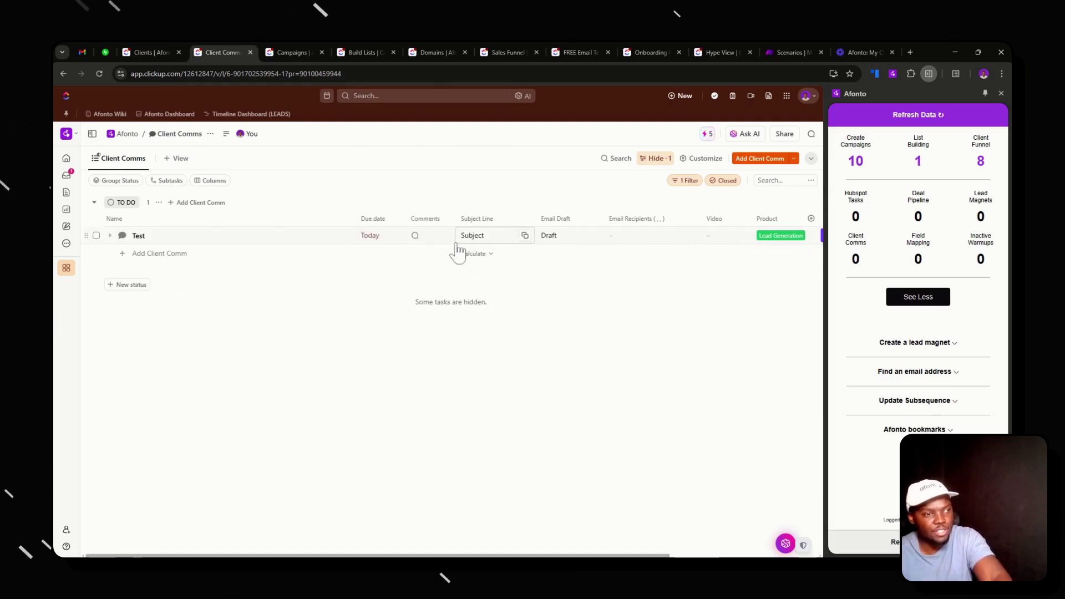
Step: Set the Test communication's status to SEND A TEST EMAIL and highlight the ClickBot automation comment on it
click(123, 236)
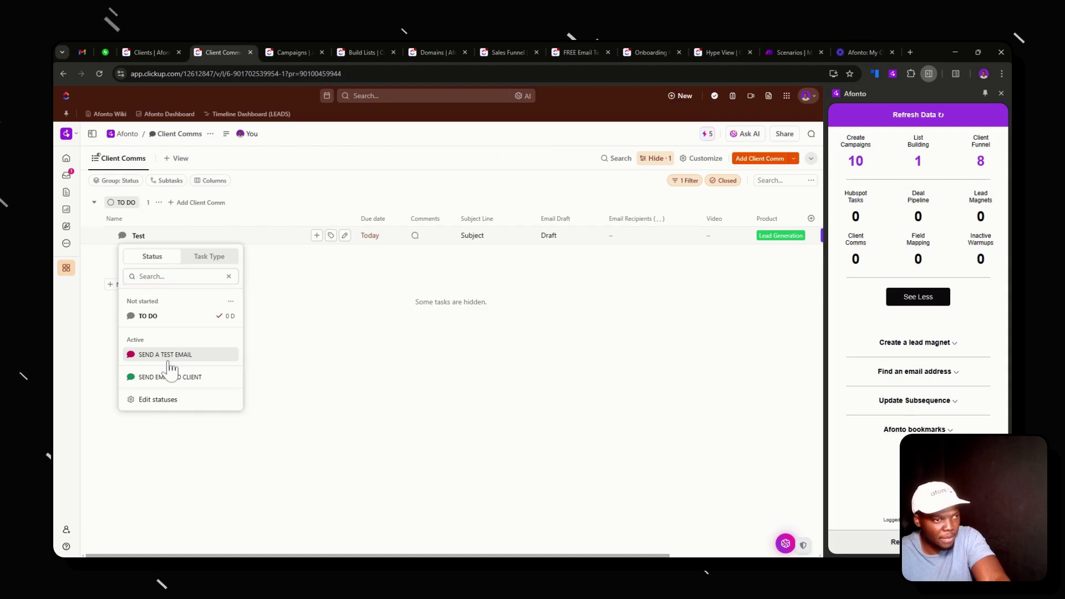
click(168, 358)
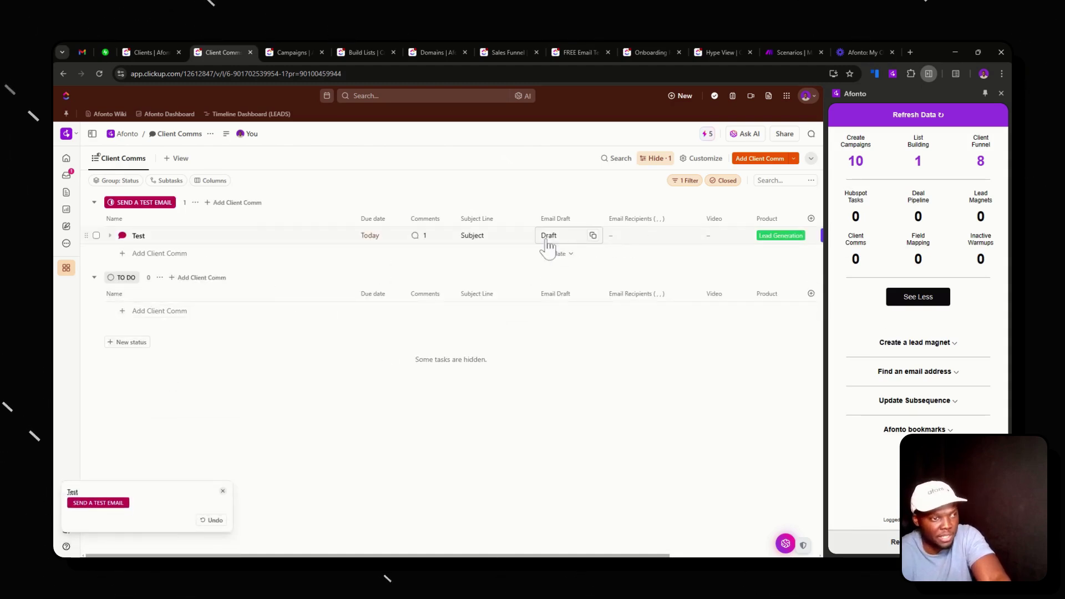
click(425, 244)
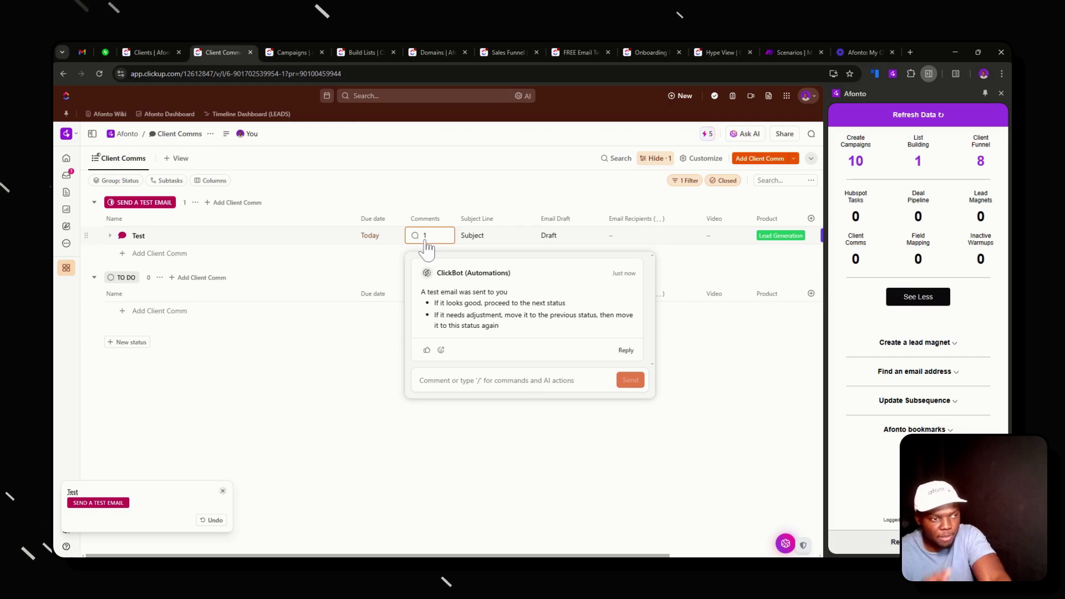
drag(420, 296, 614, 331)
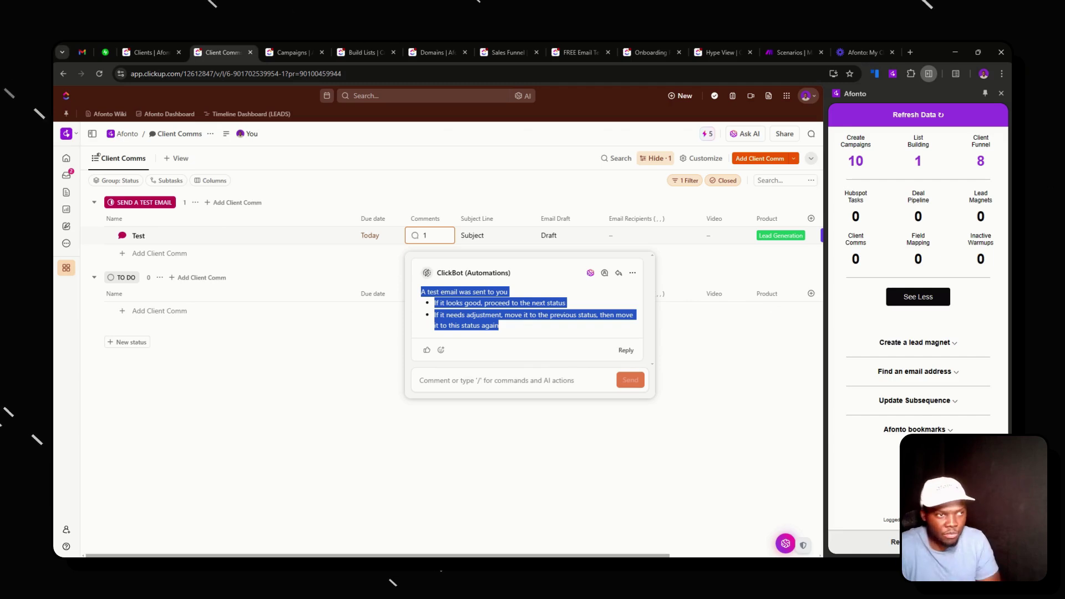
Step: Go by way of the Clients list to the Campaigns list and show which statuses Sample Campaign can take
click(158, 50)
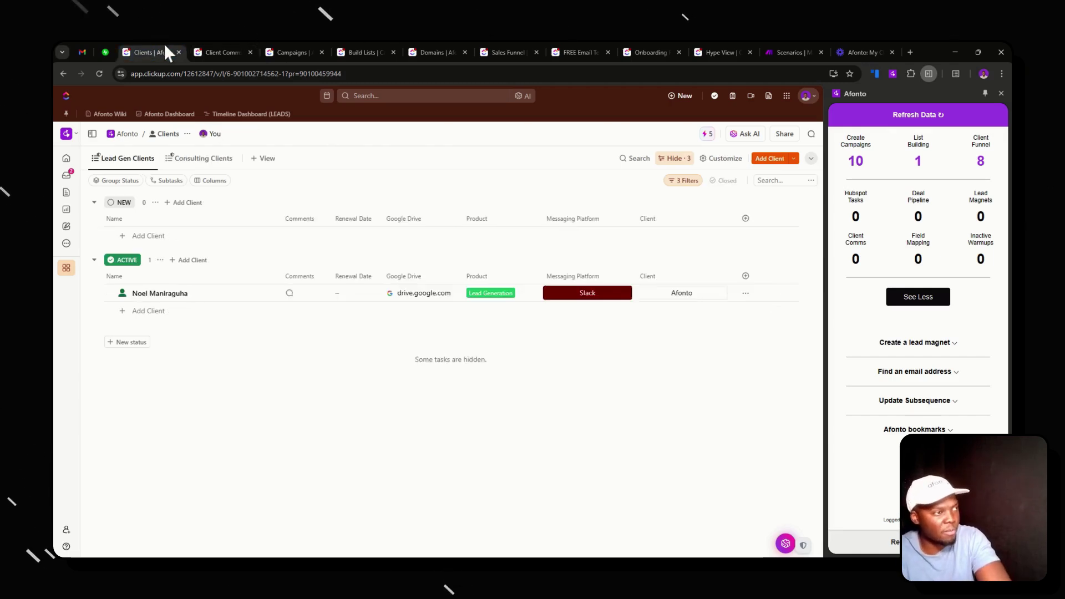
click(291, 53)
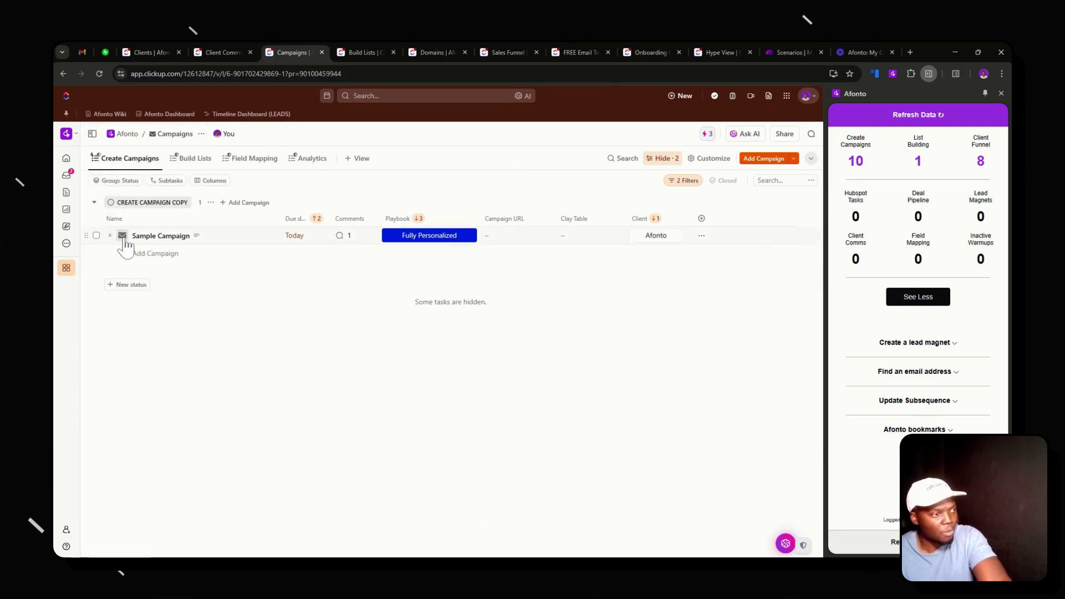
click(122, 237)
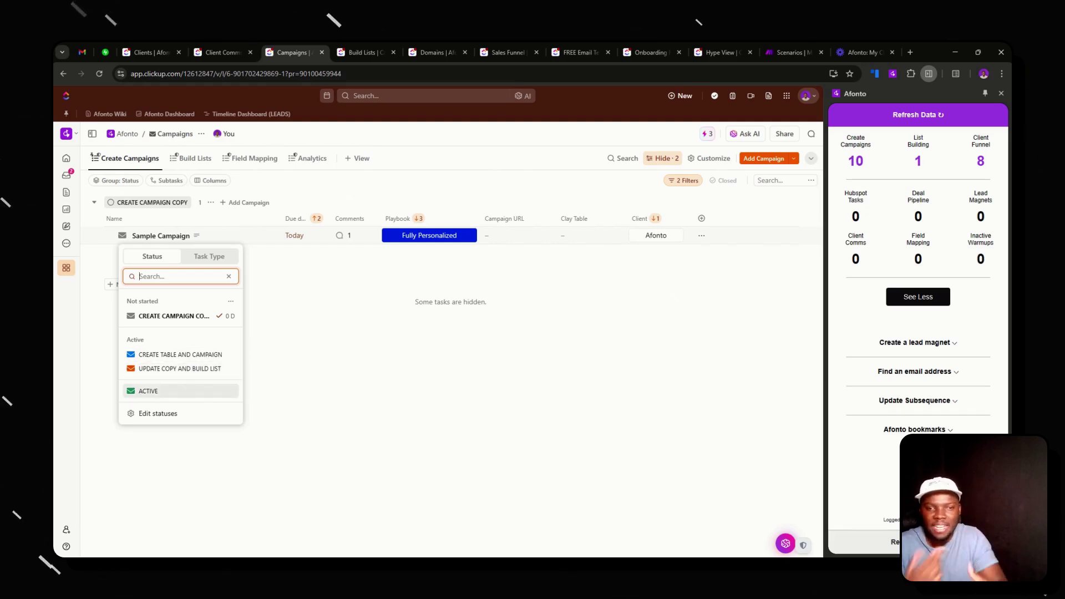
Step: Set Sample Campaign's status to CREATE TABLE AND CAMPAIGN, then look at its status choices and the Administrative scenarios in Make
click(180, 355)
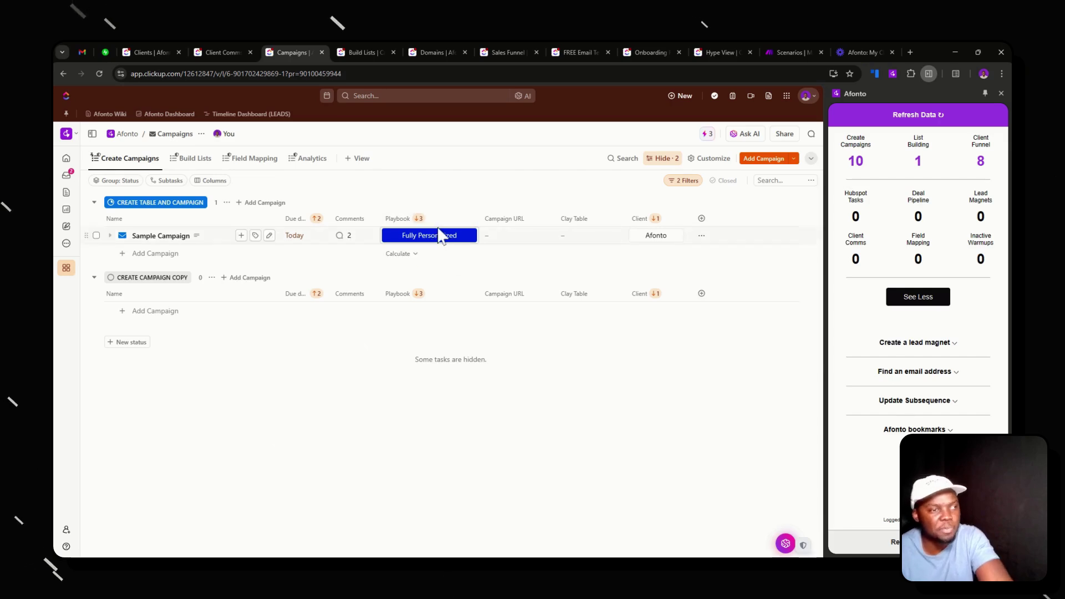
click(122, 235)
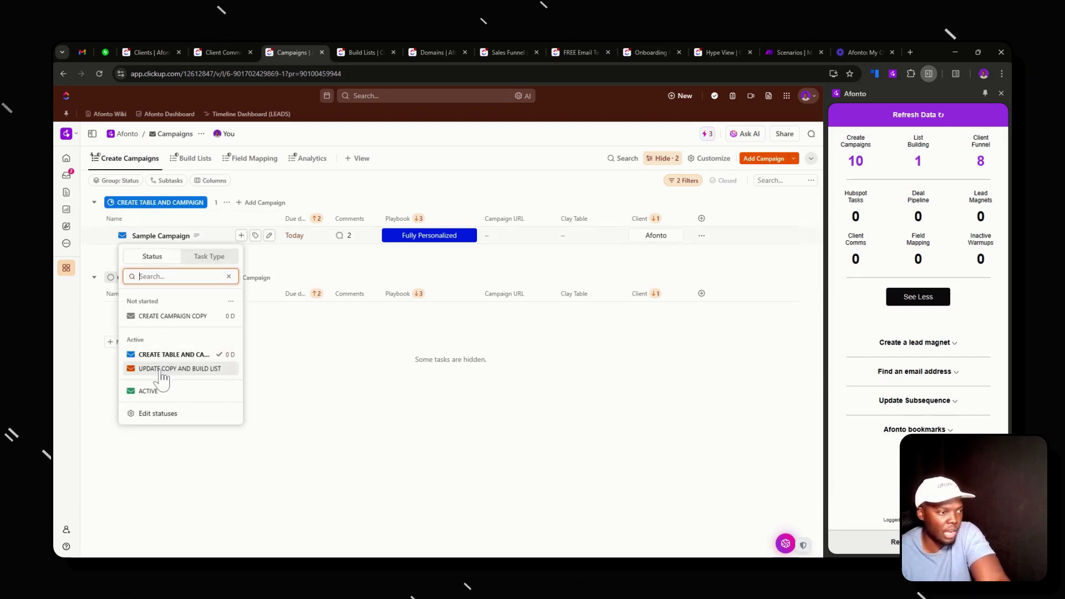
click(516, 267)
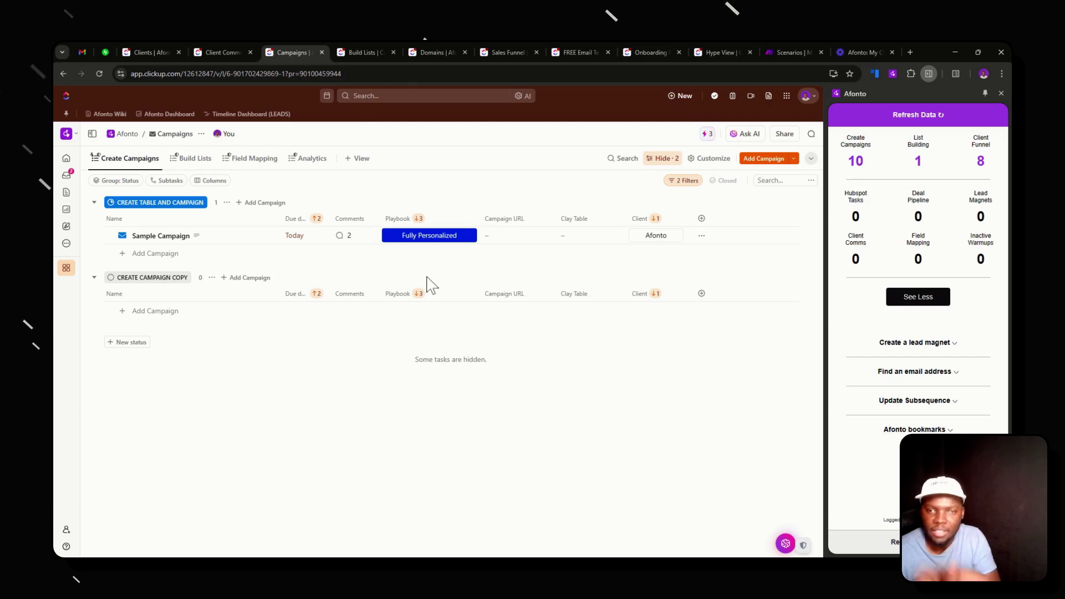
click(771, 50)
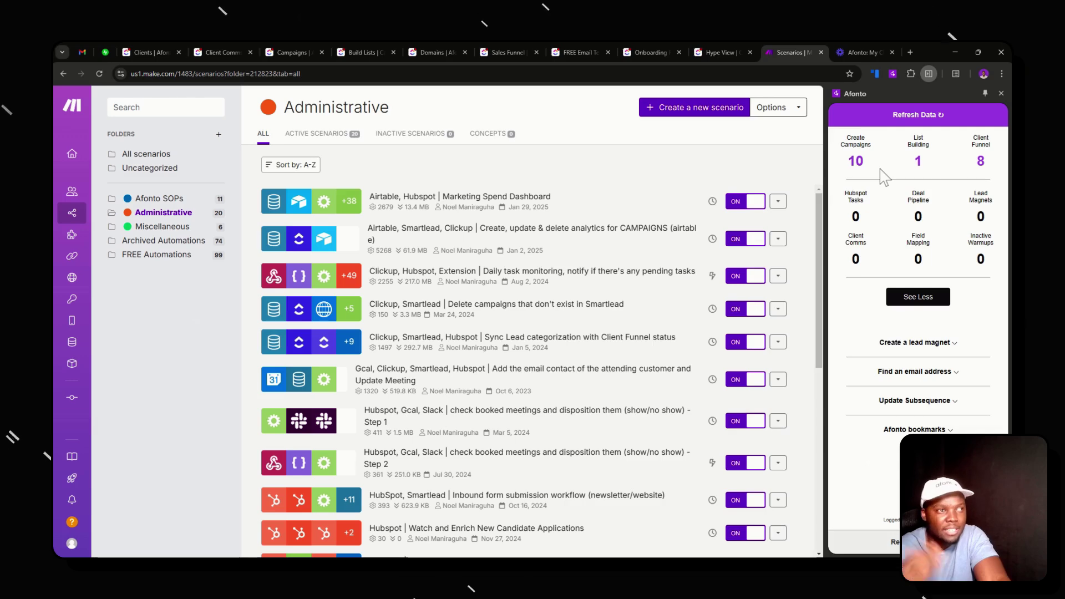
click(277, 50)
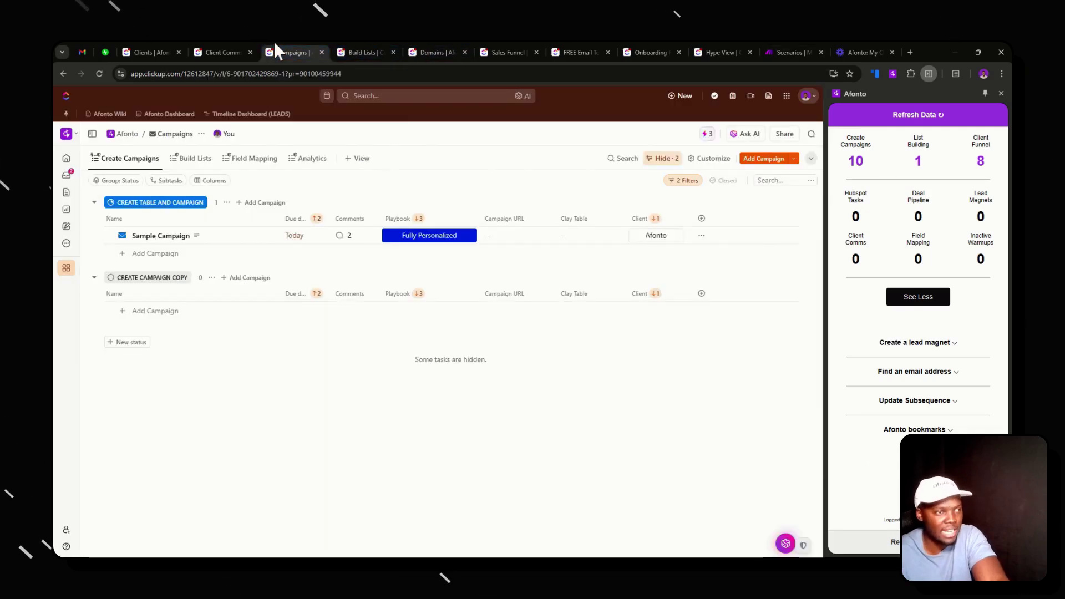
Step: Show the Build Lists view, which statuses the Afonto 1-9 campaign can take, and its list-building columns
click(362, 49)
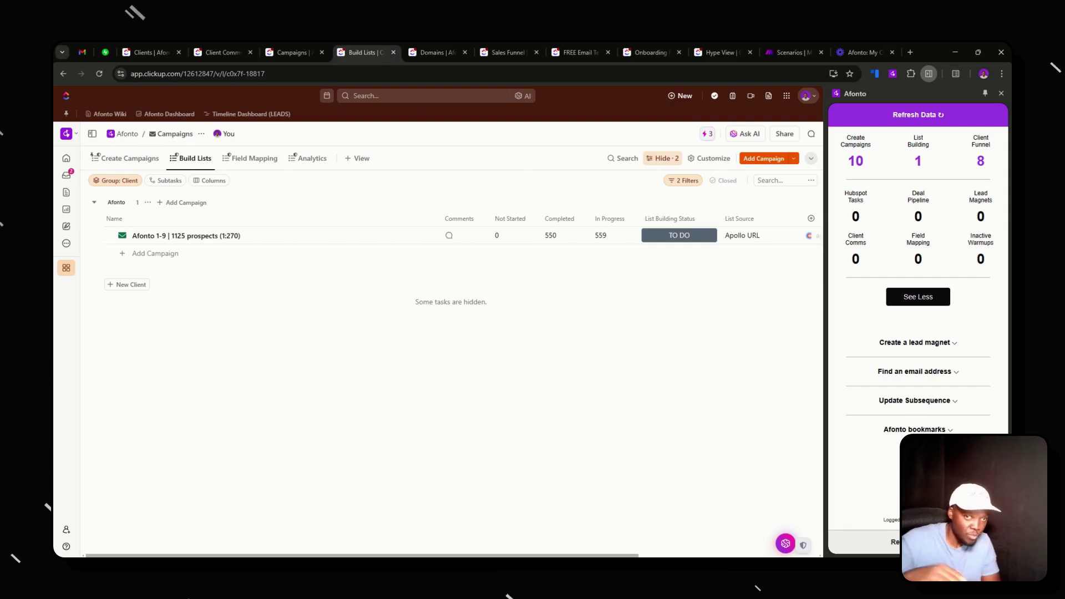
click(123, 235)
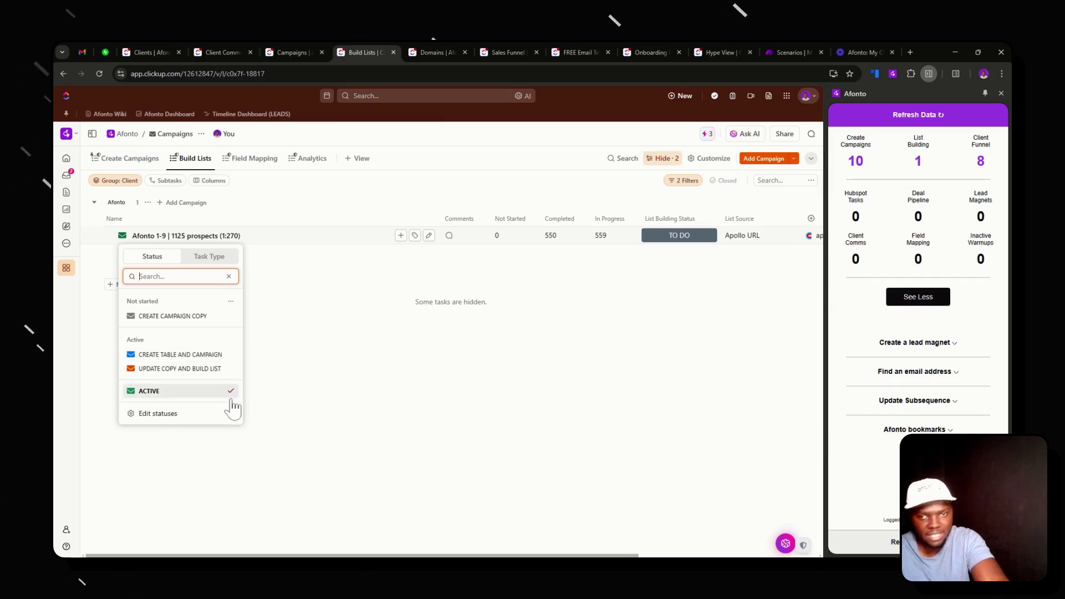
click(411, 350)
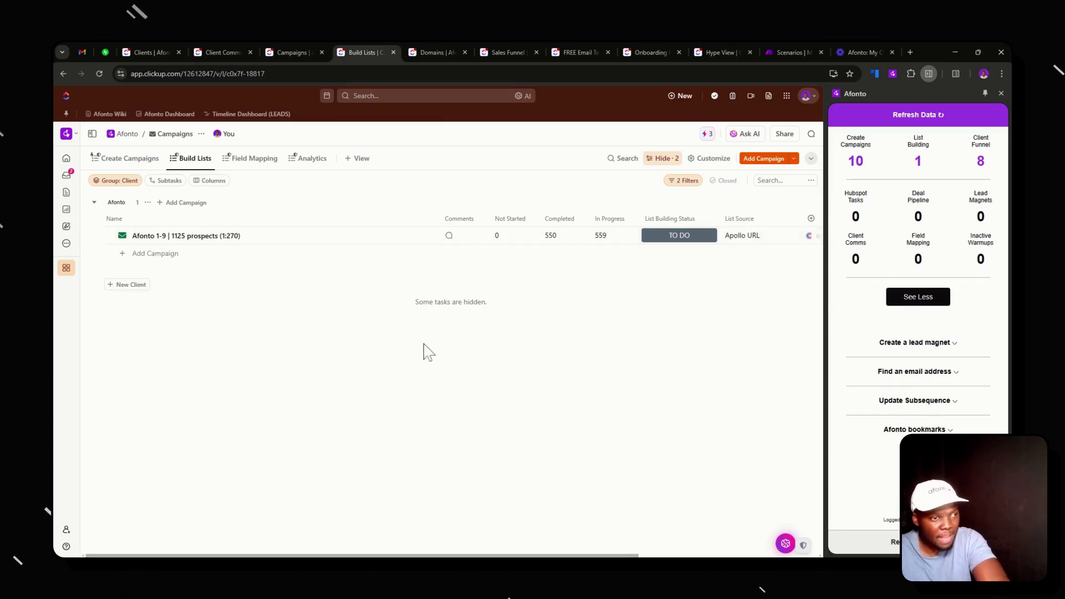
scroll(446, 261, right, 2)
scroll(448, 263, right, 1)
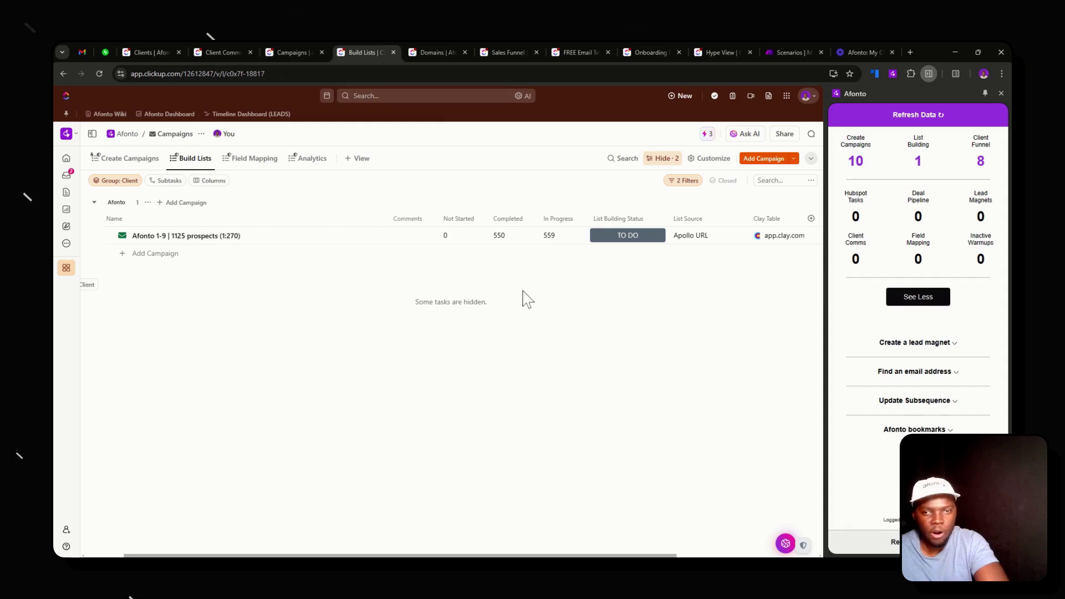
scroll(488, 261, left, 2)
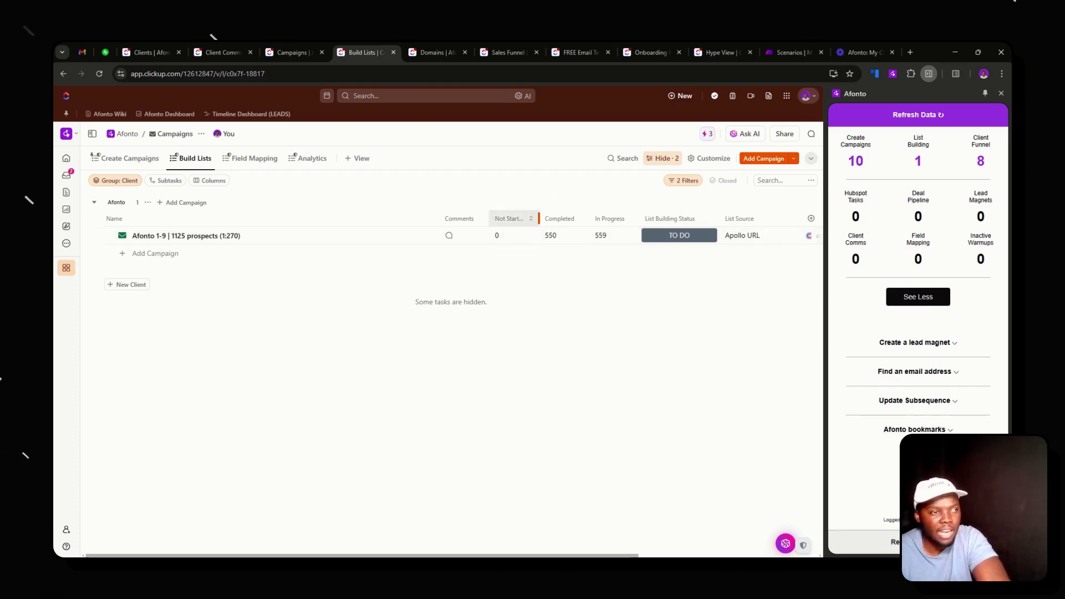
Step: Show the List Building Status options for the Afonto 1-9 campaign, then look over its List Source, Clay Table and Campaign URL fields
click(670, 236)
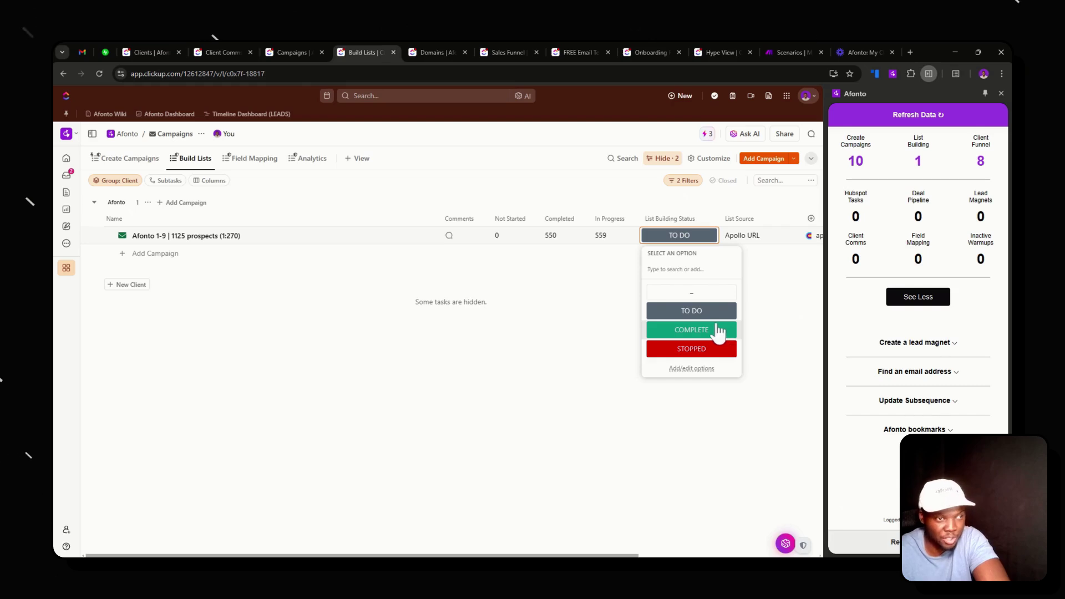
click(454, 210)
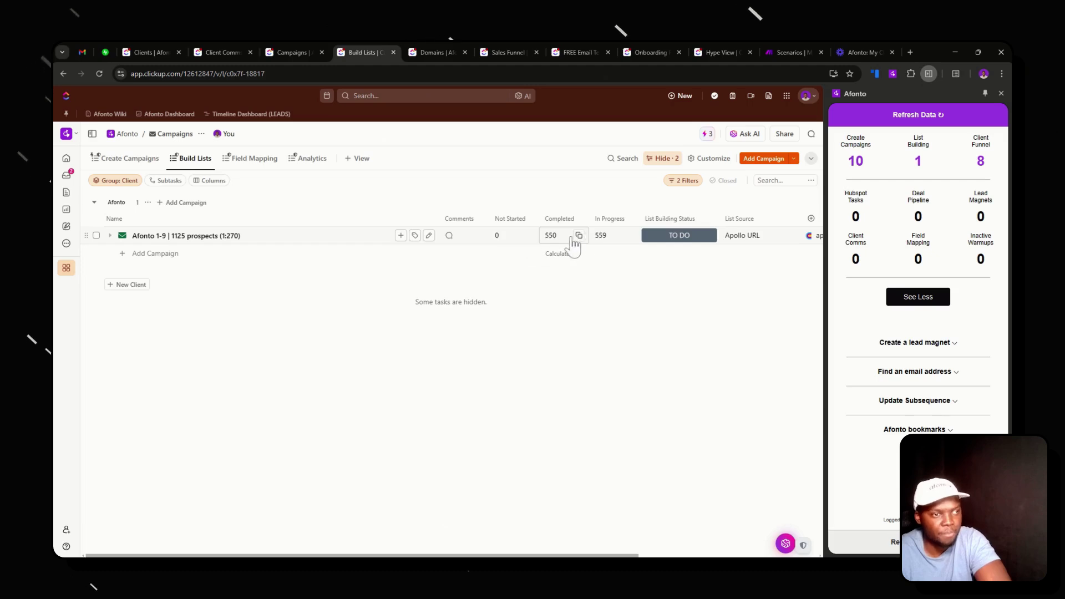
scroll(577, 247, right, 5)
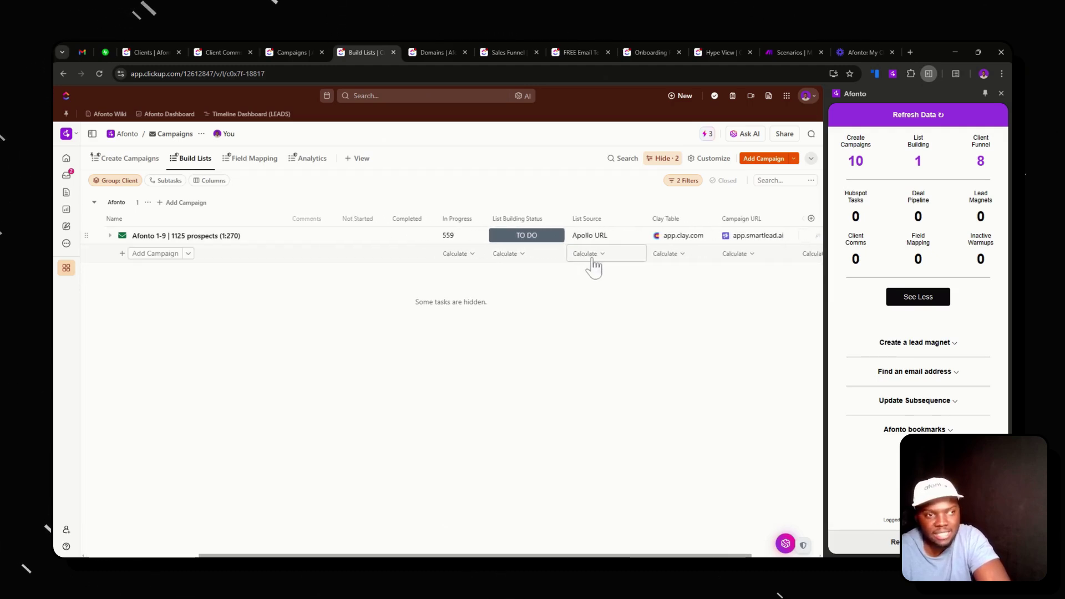
scroll(602, 317, right, 3)
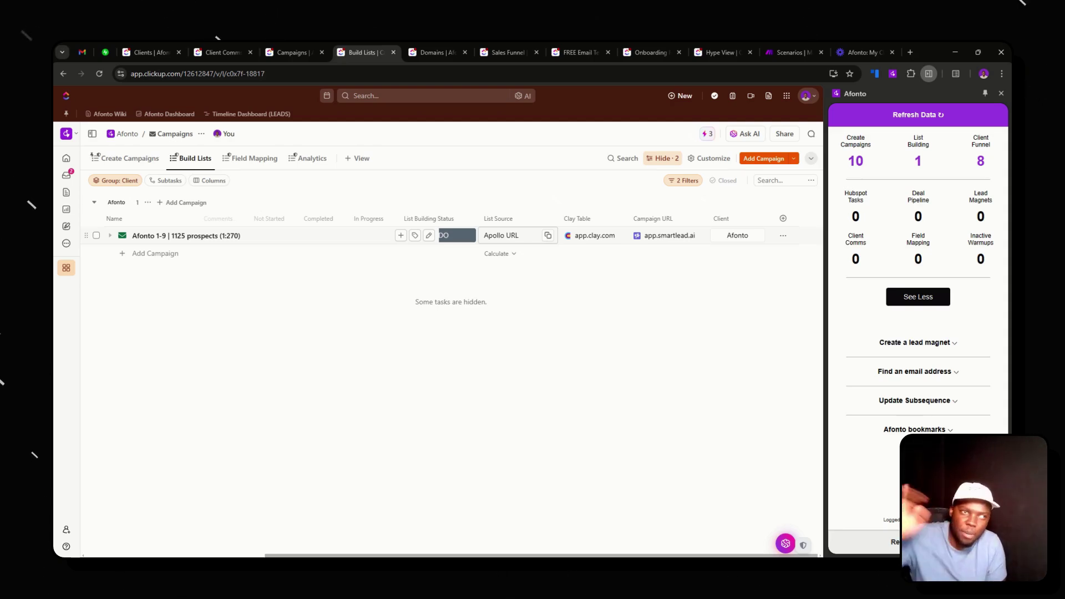
Step: Turn the "Apollo URL" text in the Afonto 1-9 campaign's List Source into a hyperlink to the Build Lists page's own address
click(521, 247)
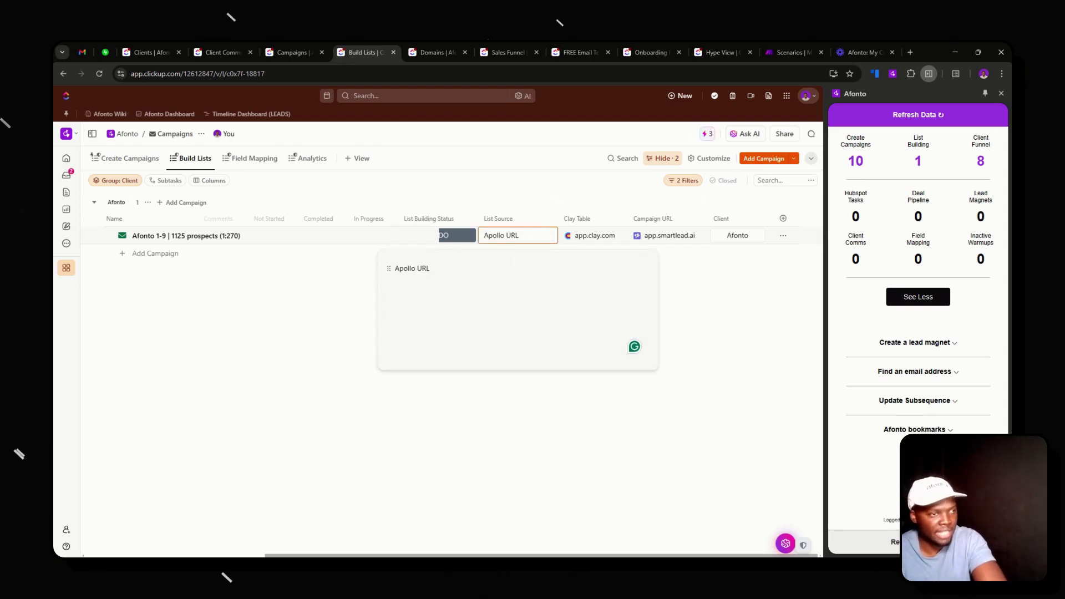
click(355, 73)
key(ctrl+c)
click(412, 268)
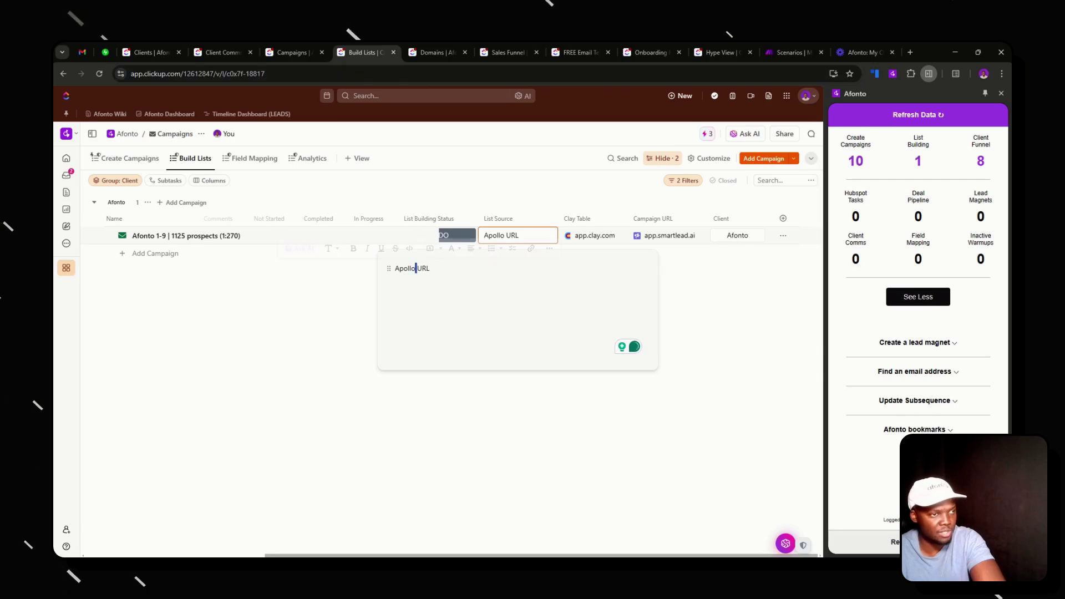
triple_click(412, 268)
click(527, 248)
key(ctrl+v)
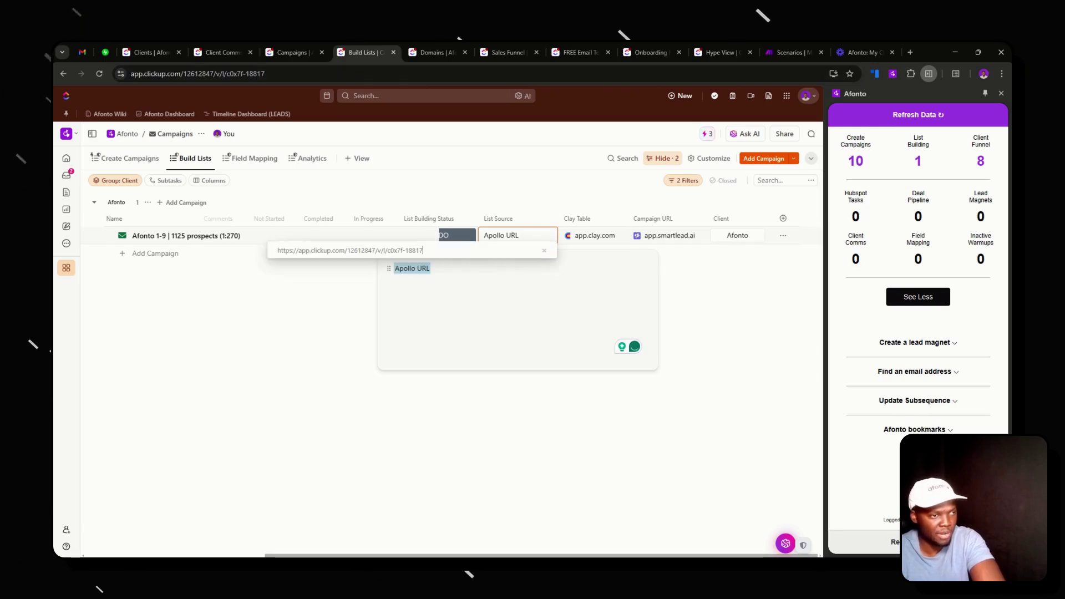
key(Return)
click(713, 311)
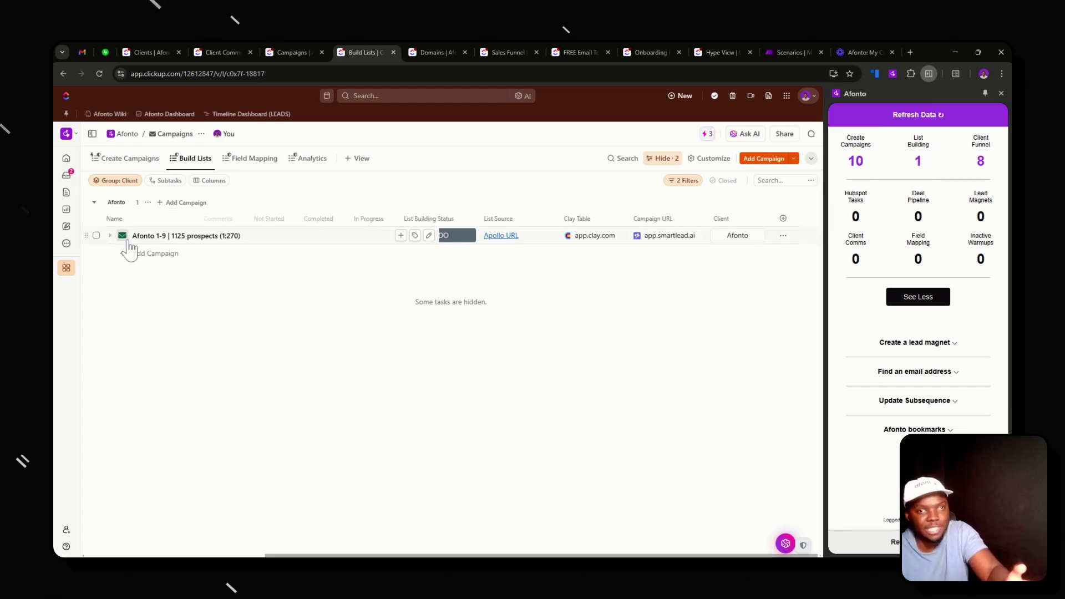
Step: Show the Domains list, look over the atafonto.com domain's fields, and show which statuses it can take
click(418, 45)
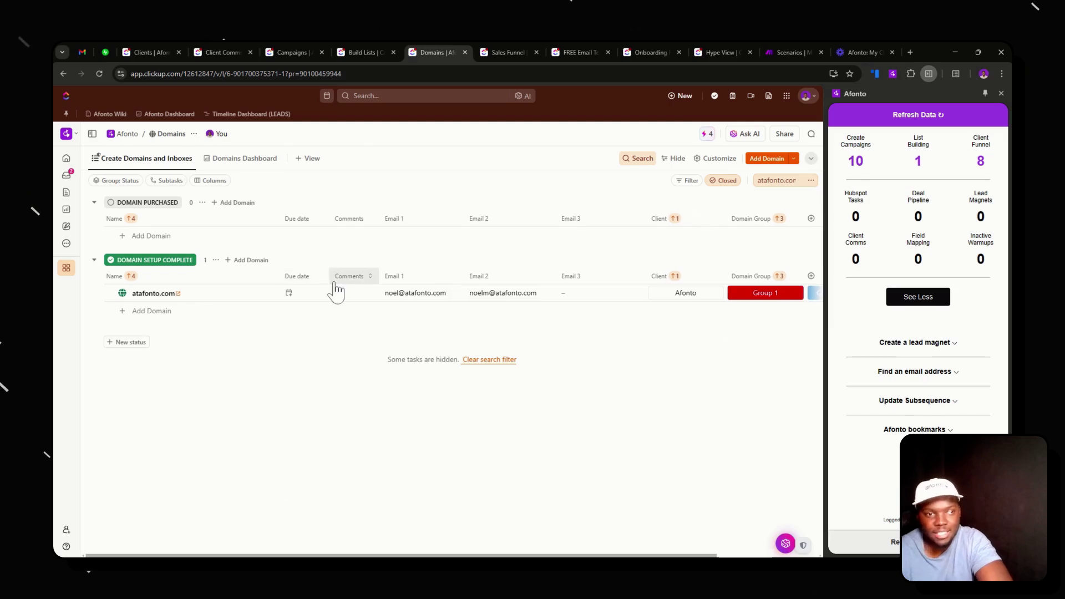
scroll(351, 281, right, 3)
scroll(349, 296, right, 1)
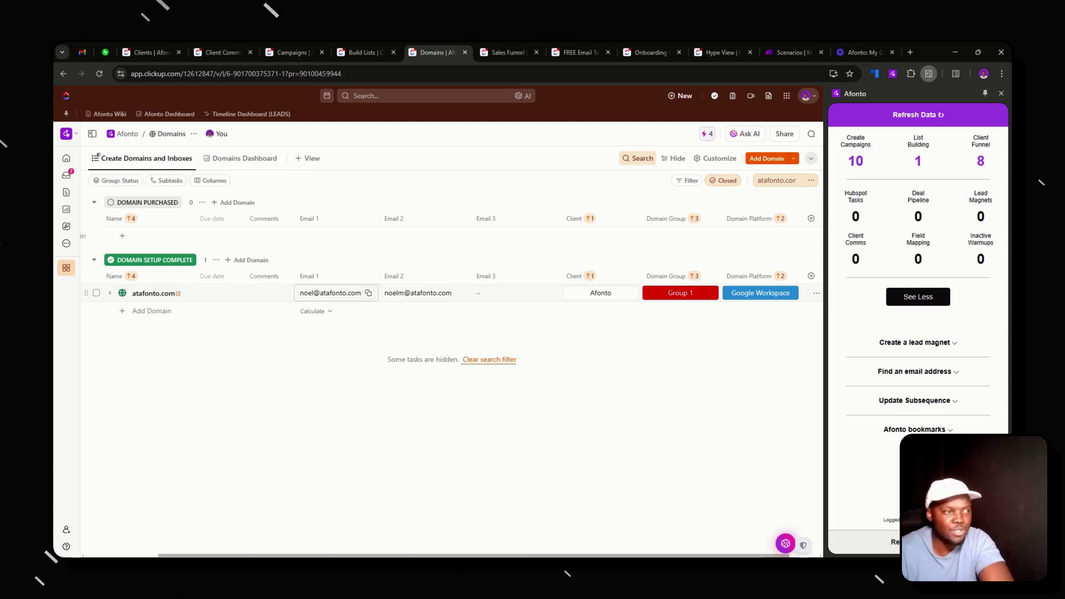
click(122, 294)
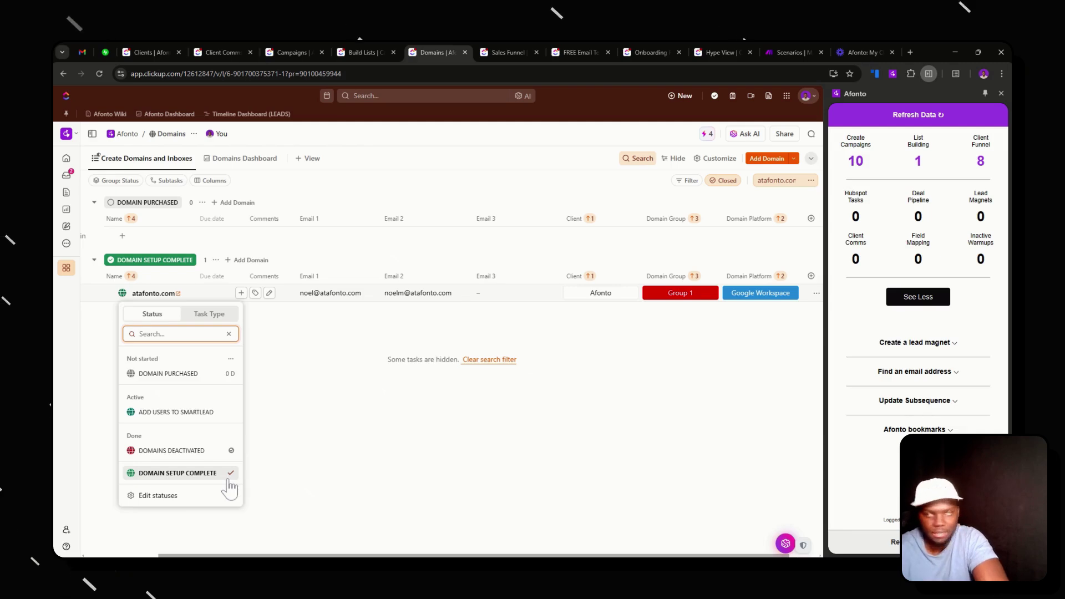
click(352, 344)
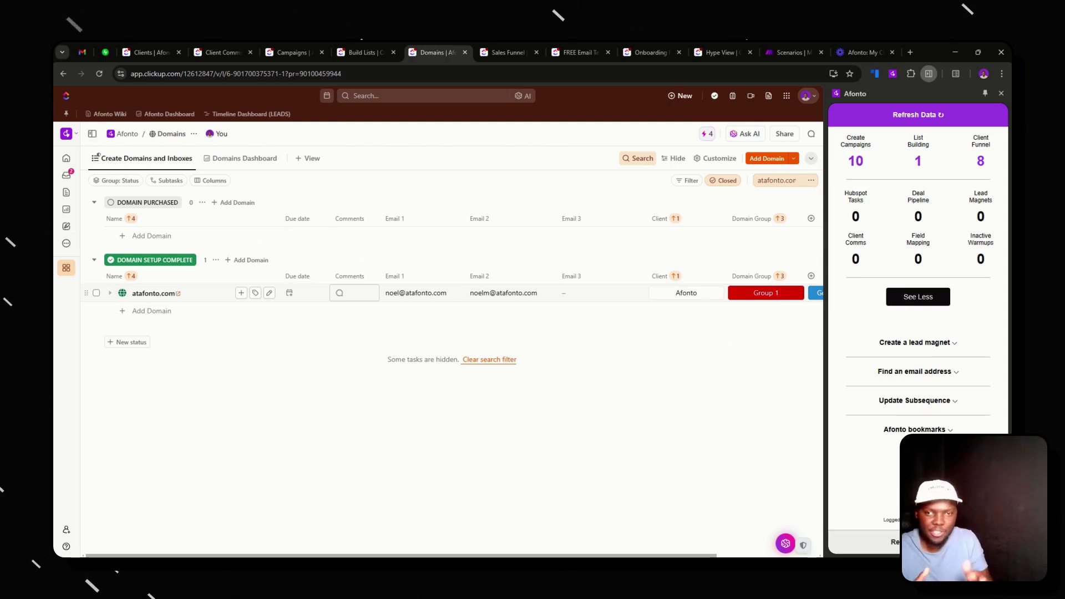
Step: Look through the Domain Platform options available for the atafonto.com domain without changing the selection
scroll(381, 312, right, 3)
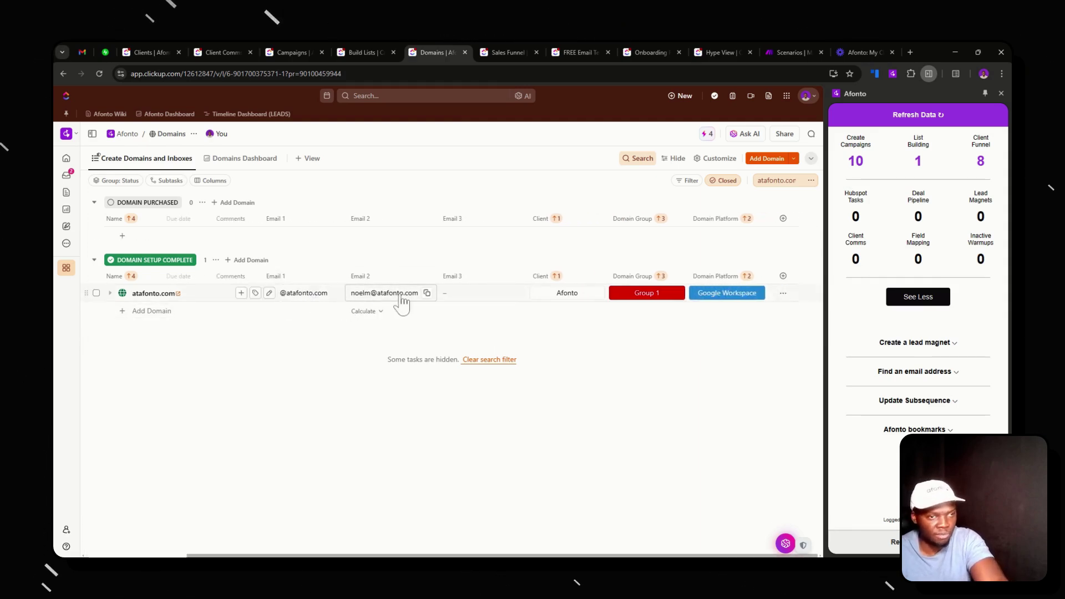
click(715, 294)
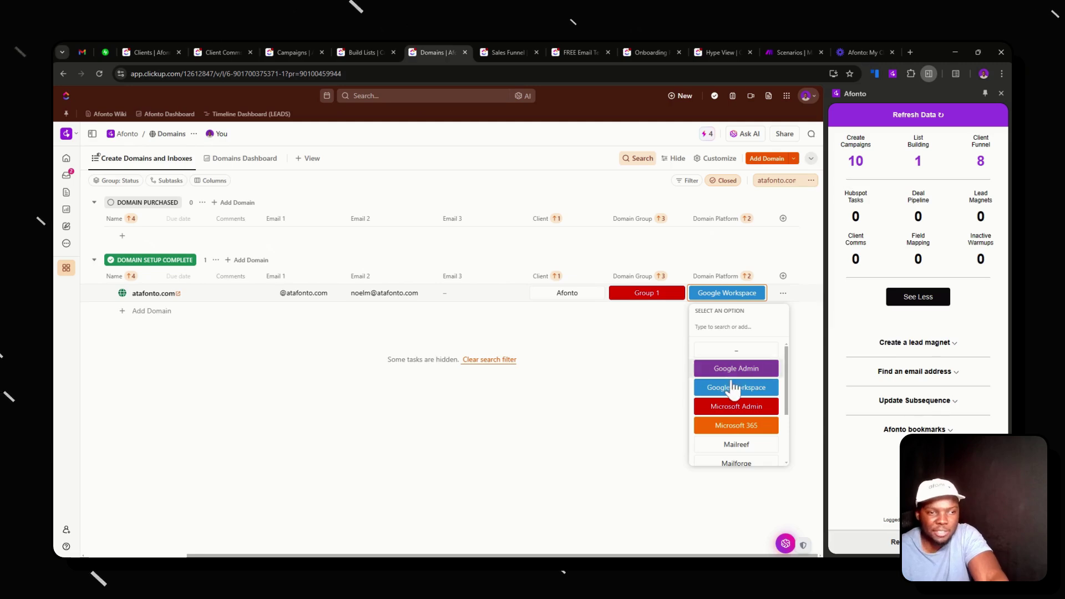
scroll(734, 375, down, 1)
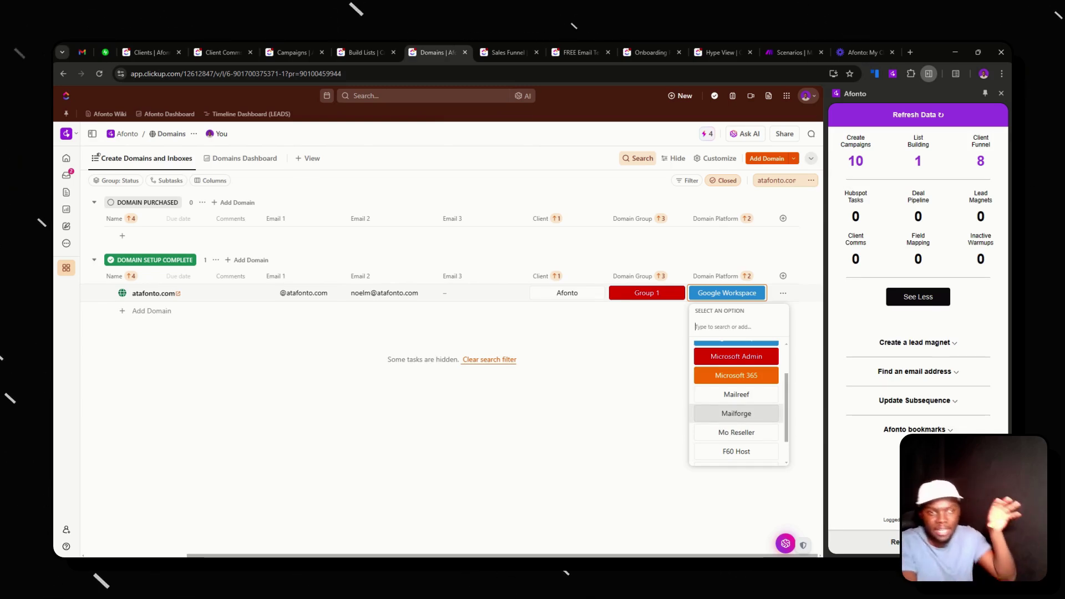
click(577, 400)
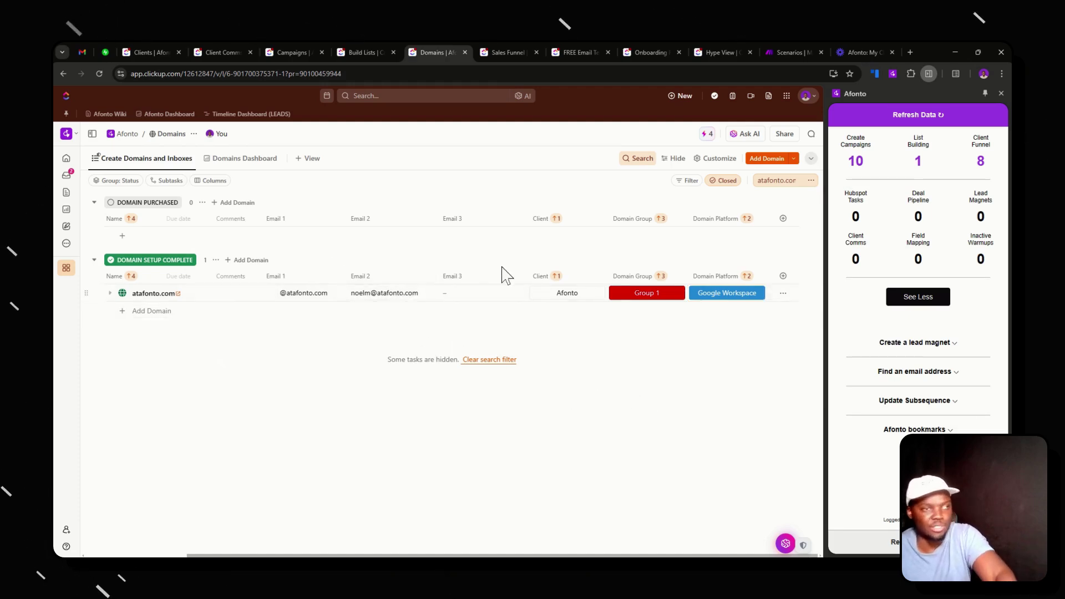
Step: From the Sales Funnel view, open the interested lead's Smartlead conversation, highlight when the lead replied, and return to the funnel
click(512, 47)
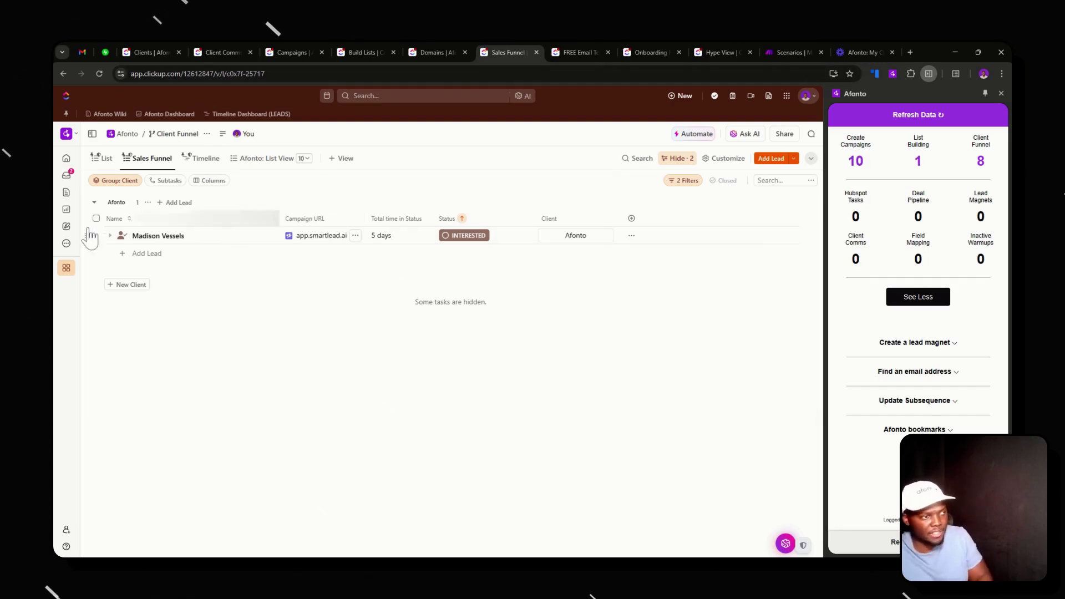
click(311, 237)
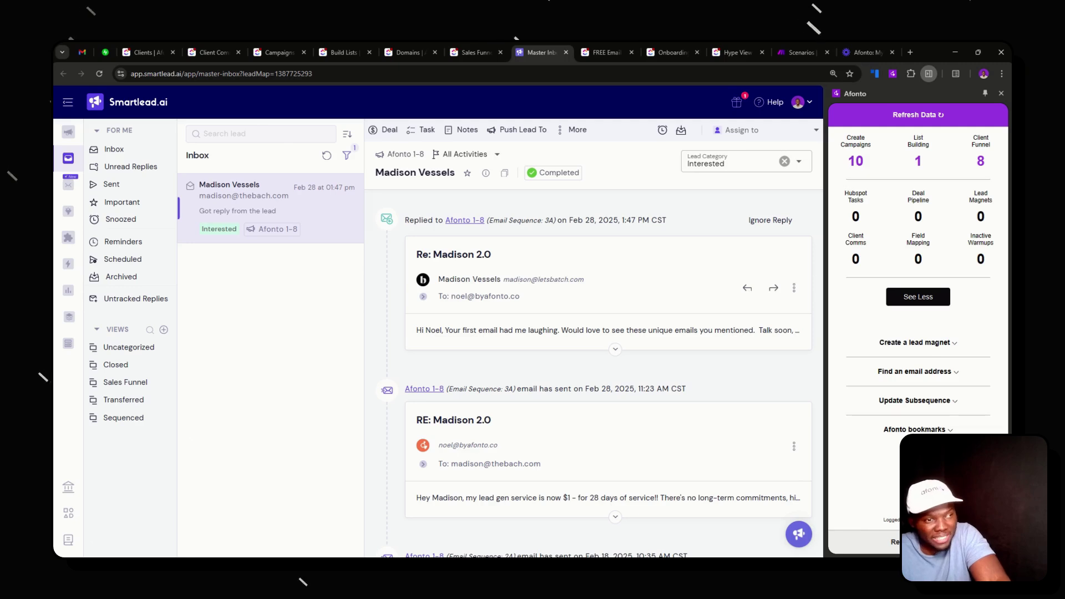
drag(568, 220, 638, 220)
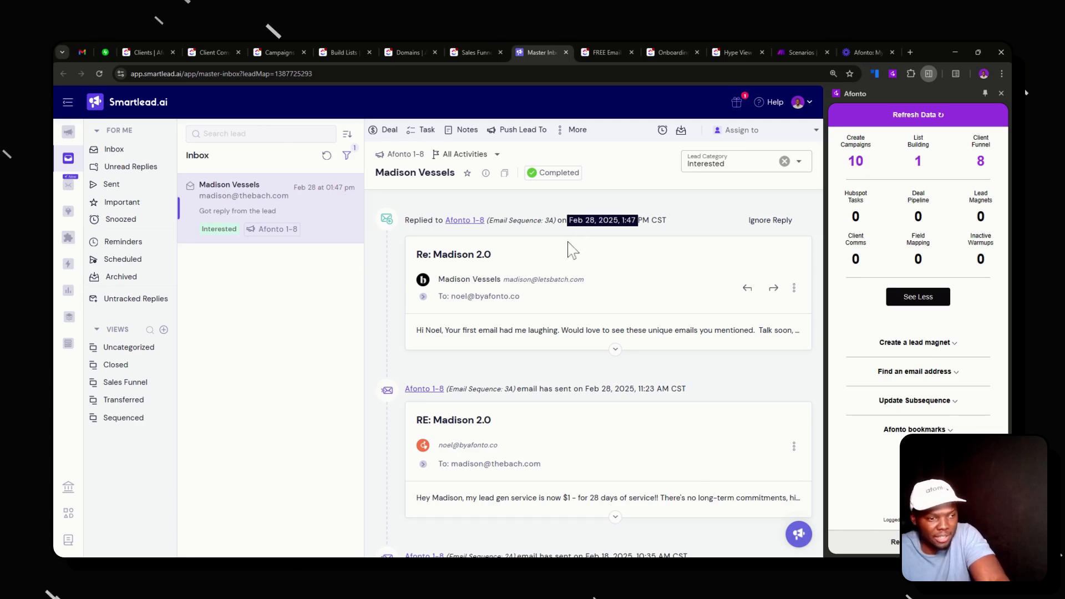
click(474, 50)
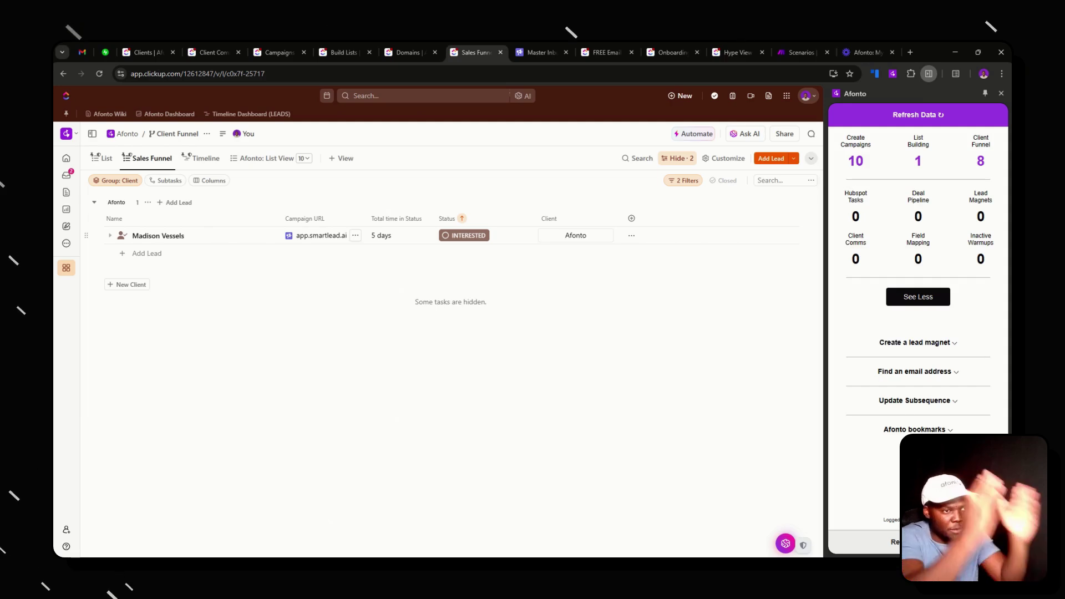
Step: Close the Smartlead tabs, show the FREE Email Templates list, and show the Afonto extension's lead magnet form without submitting a website
click(313, 235)
click(530, 53)
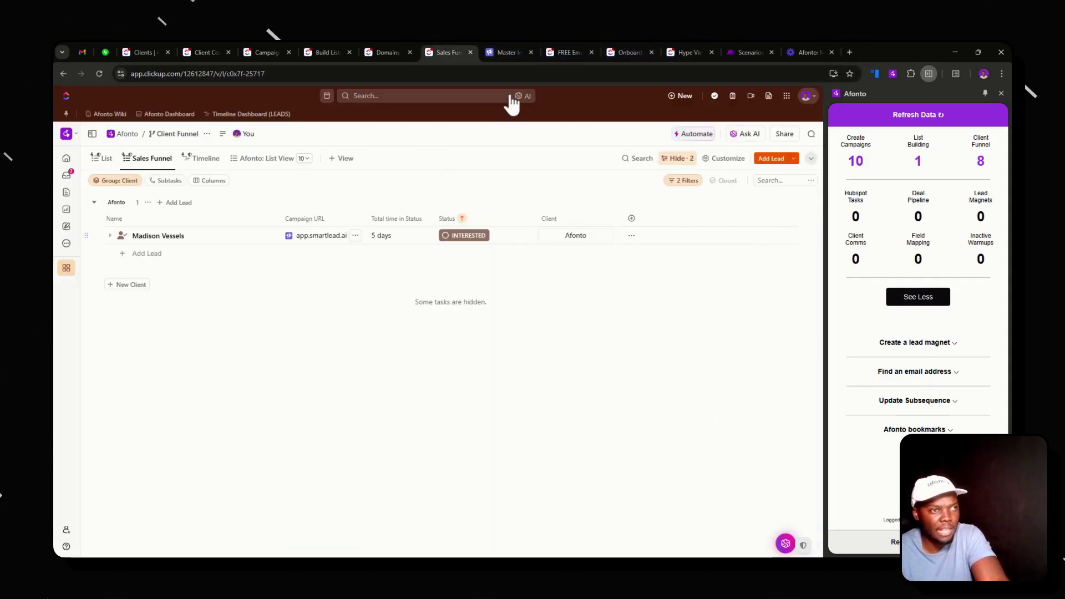
click(531, 52)
click(505, 47)
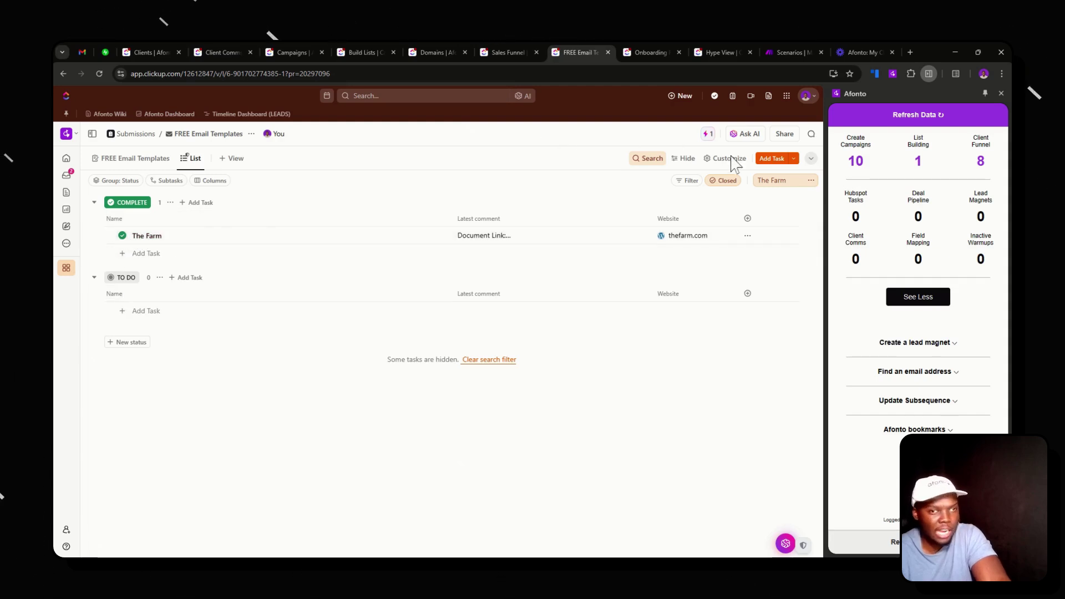
click(931, 348)
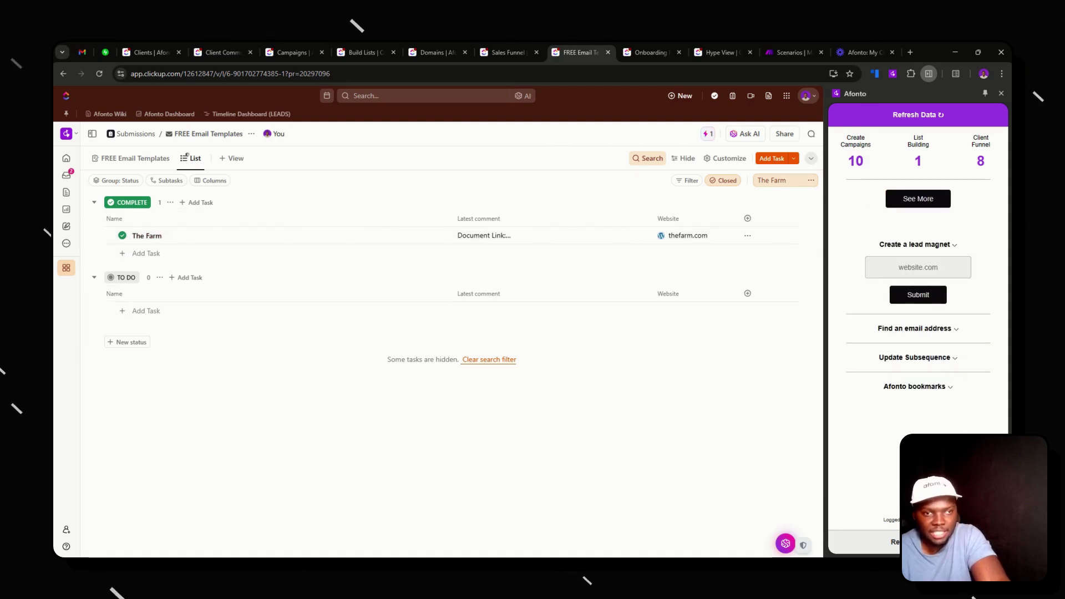
click(921, 265)
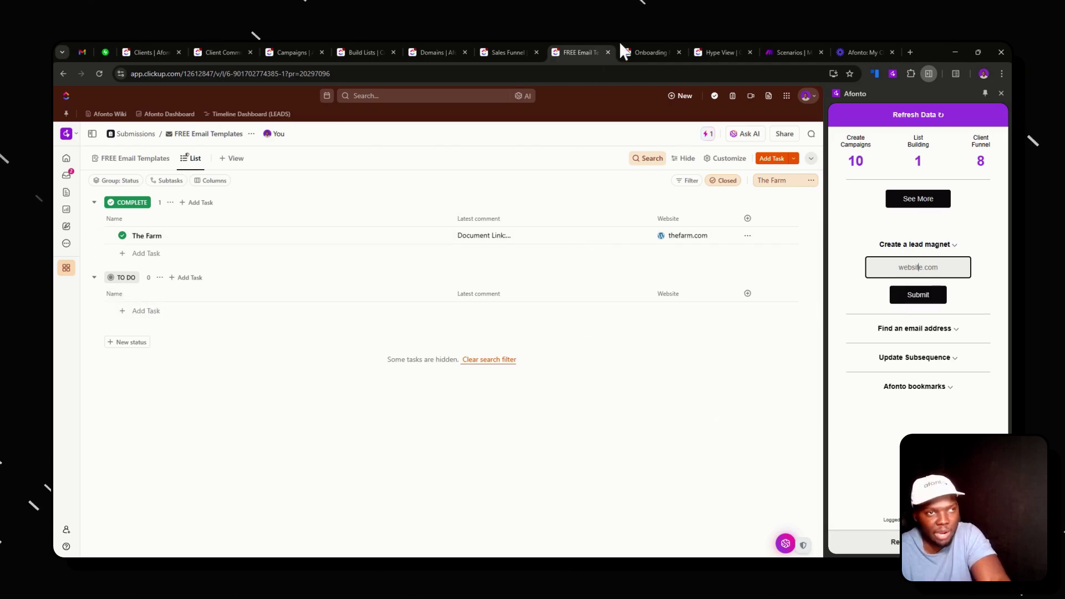
Step: Show the Onboarding Form preview in Client Submissions and where it sits among the workspace's spaces
click(635, 51)
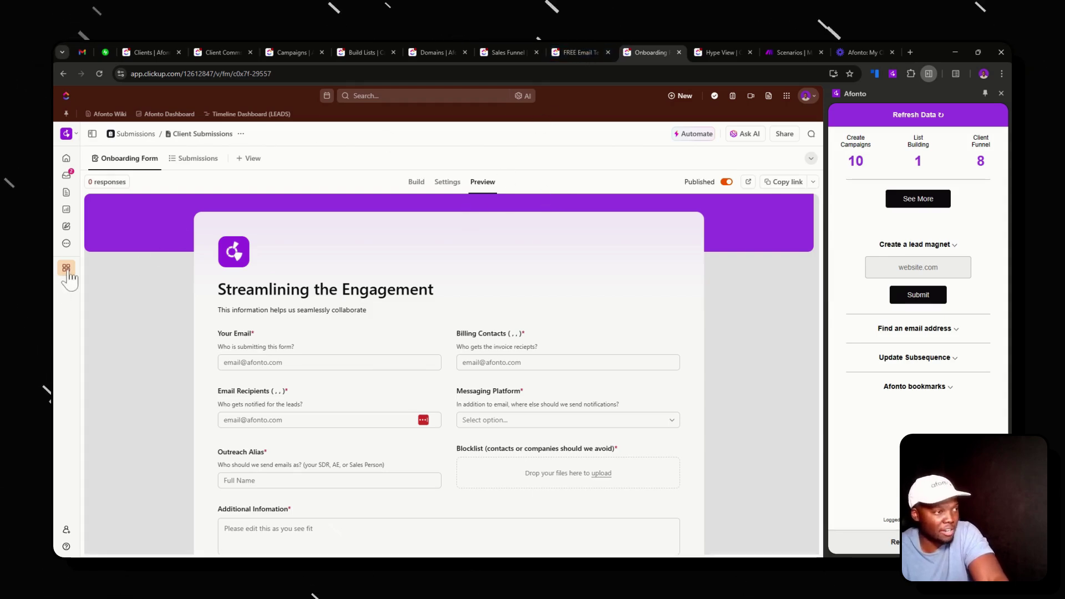
mouse_move(66, 268)
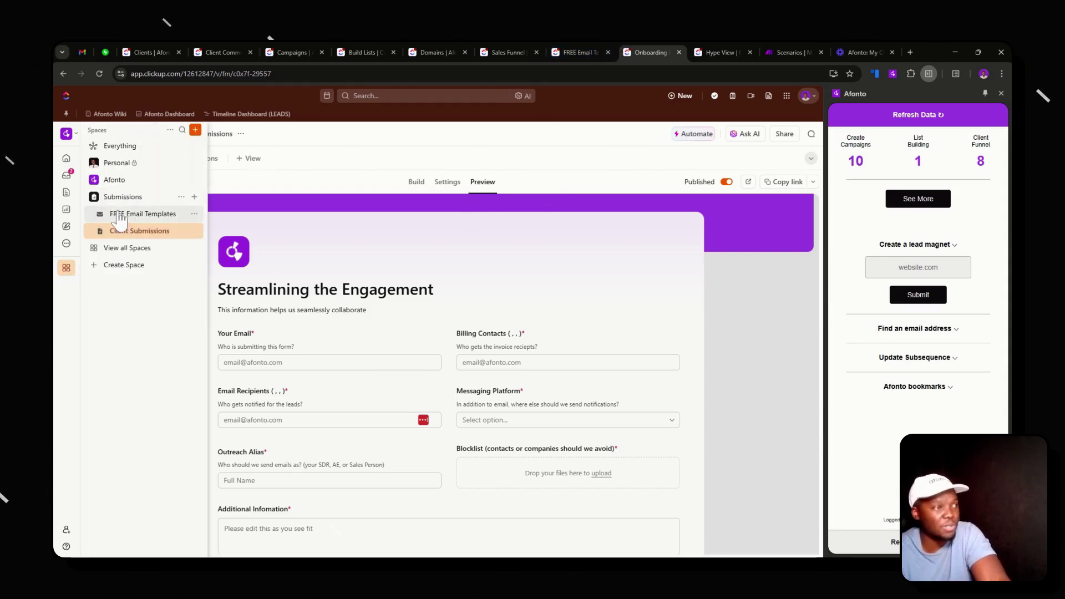
click(94, 180)
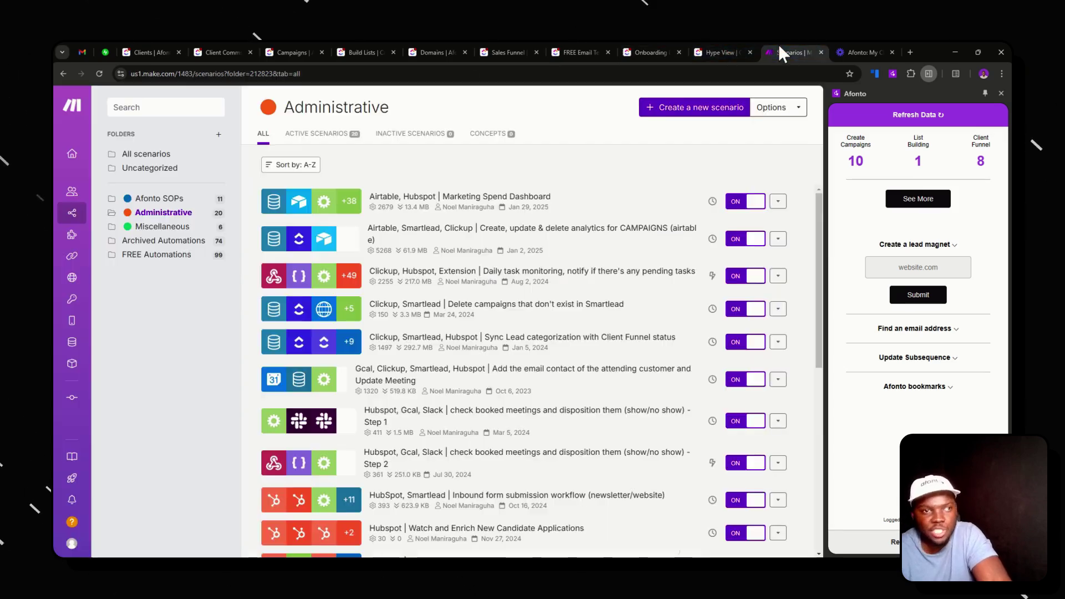
Step: Show the Archived Automations folder in Make, then switch to the "Afonto: My ClickUp Setup (10-20% done)" video page
click(778, 45)
click(166, 244)
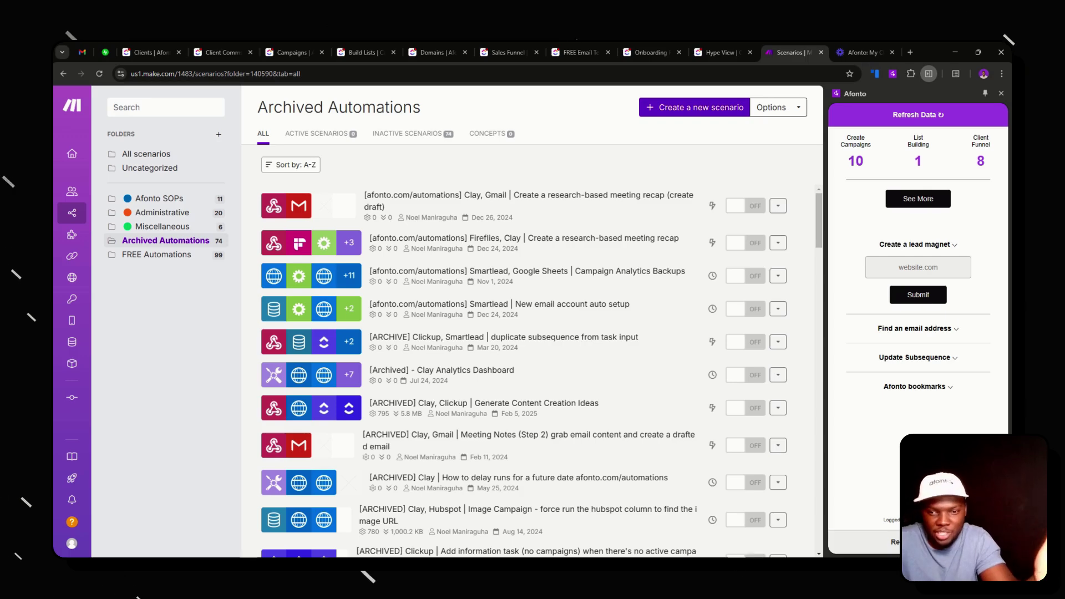
click(860, 53)
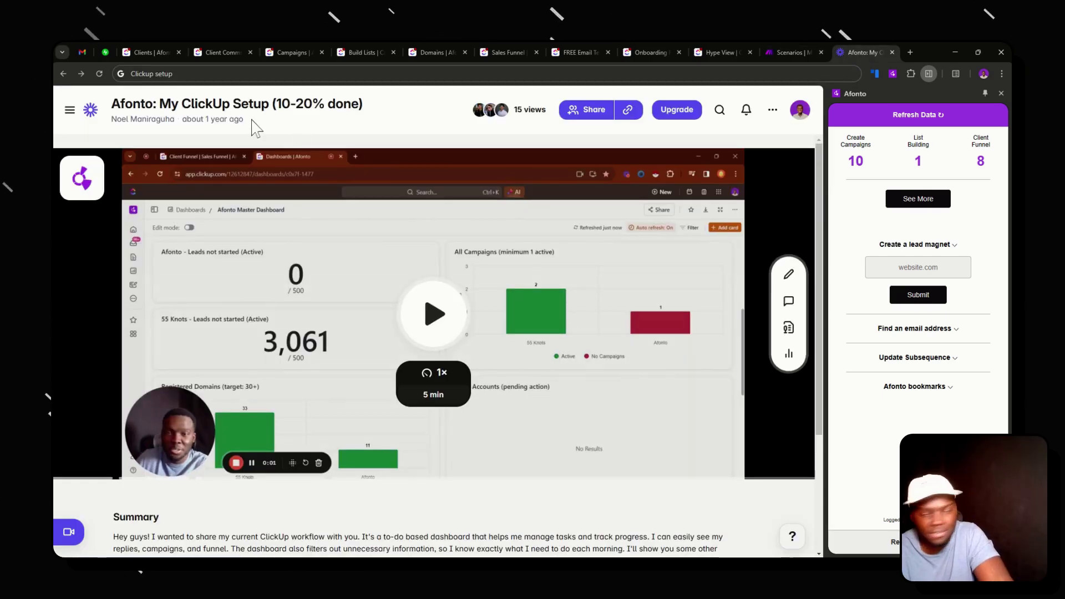